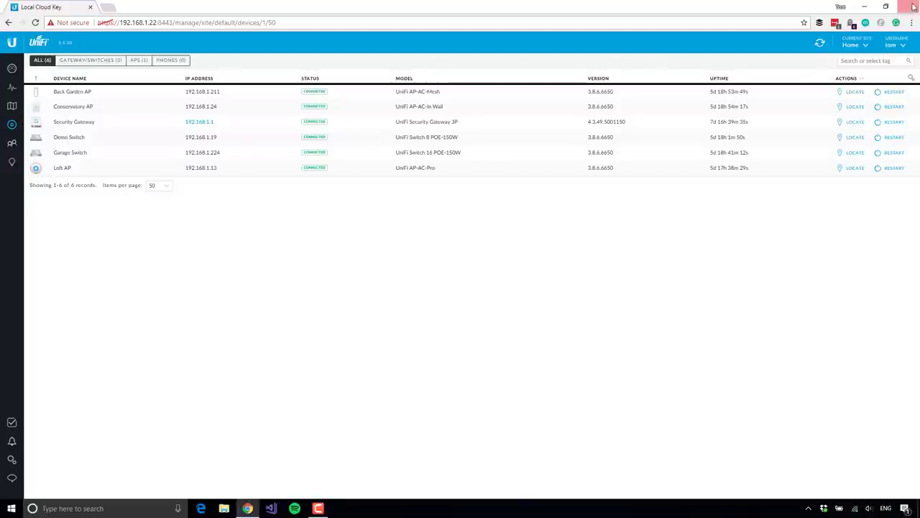
Step: Copy the unnamed LAN client's IP 192.168.1.226 from the Clients list into a new browser tab
{"action": "left_click", "coordinate": [819, 43]}
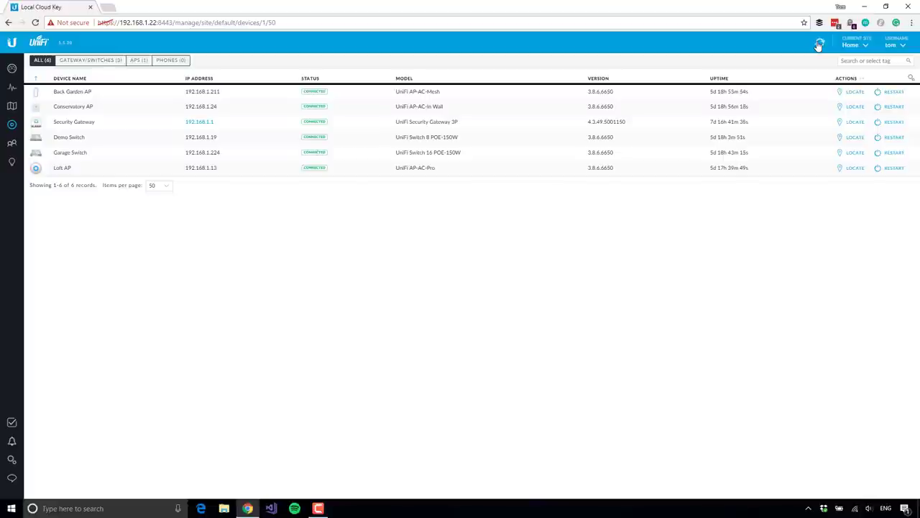
{"action": "left_click", "coordinate": [12, 146]}
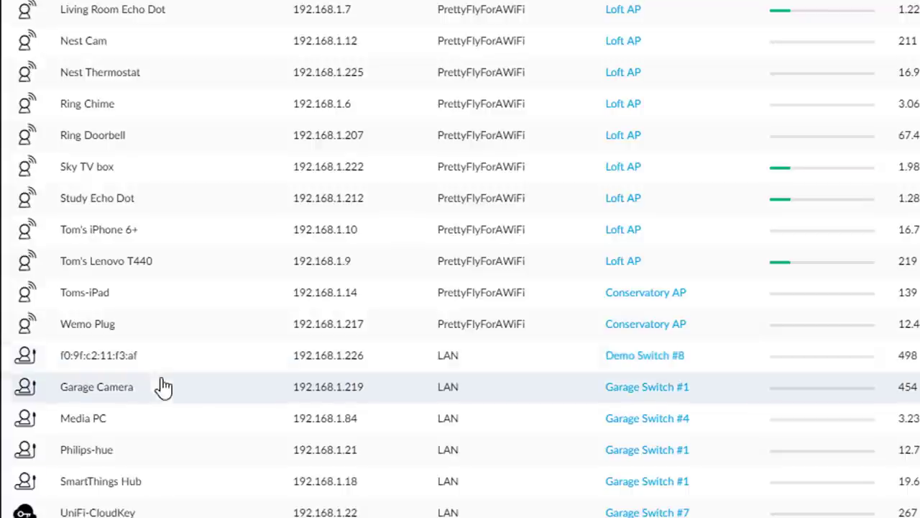
{"action": "left_click_drag", "start_coordinate": [295, 363], "coordinate": [376, 364]}
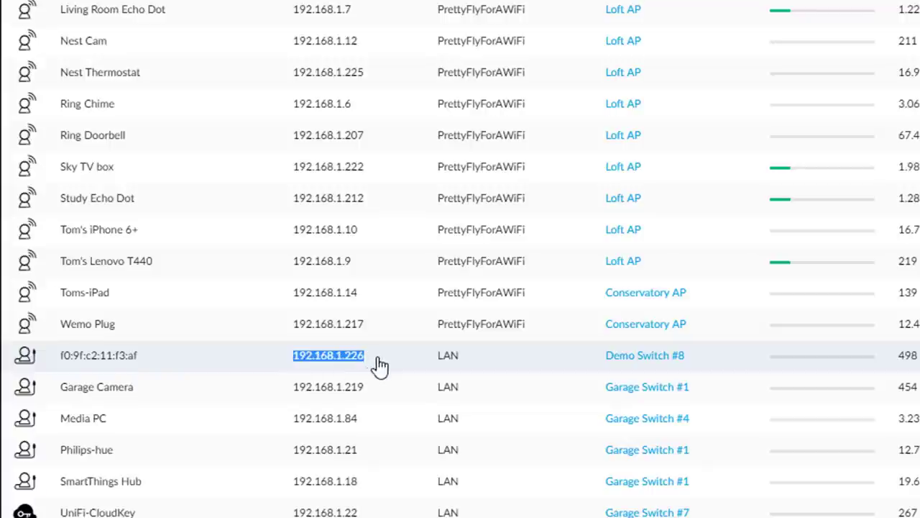
{"action": "right_click", "coordinate": [382, 358]}
{"action": "left_click", "coordinate": [389, 369]}
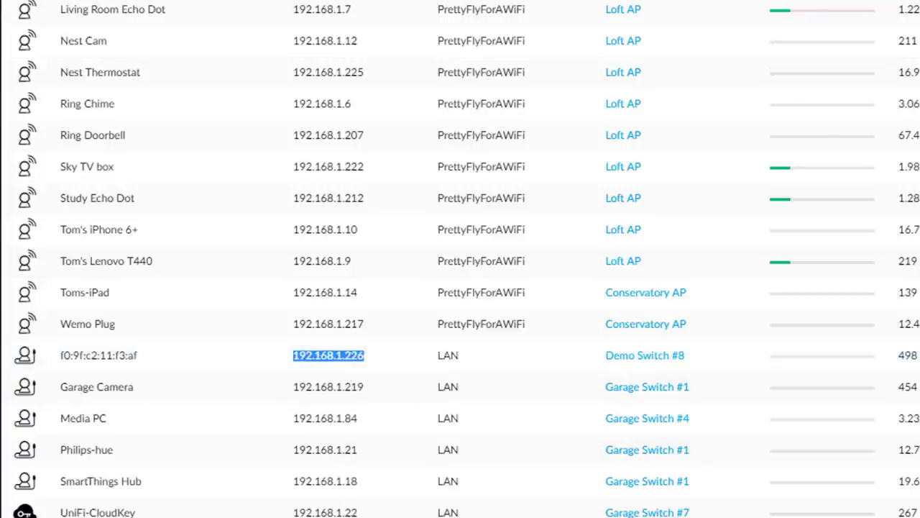
{"action": "key", "text": "ctrl+t"}
Step: Load 192.168.1.226 and go past the certificate warning to the NVR login
{"action": "right_click", "coordinate": [123, 29]}
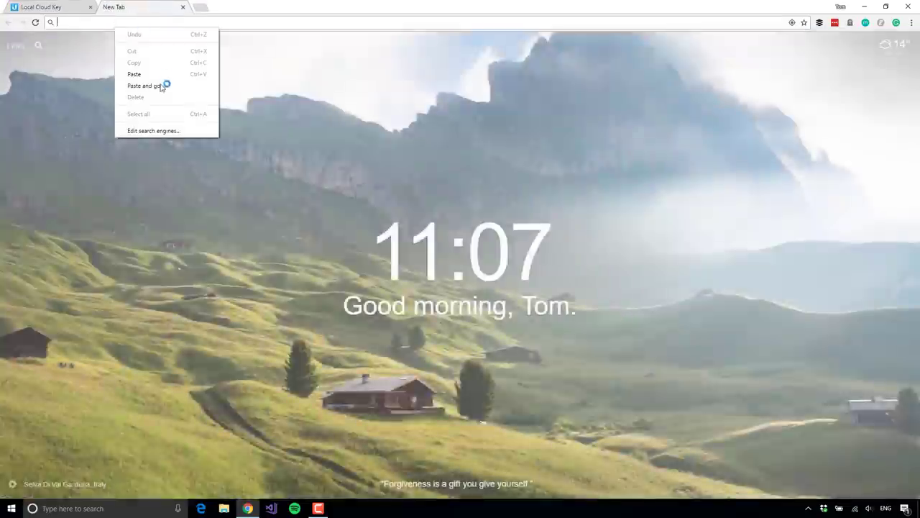
{"action": "left_click", "coordinate": [161, 86]}
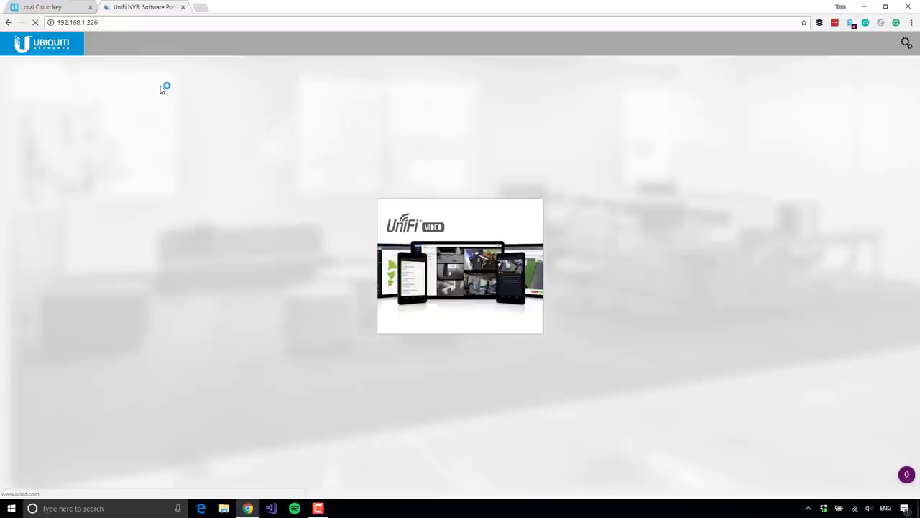
{"action": "mouse_move", "coordinate": [479, 278]}
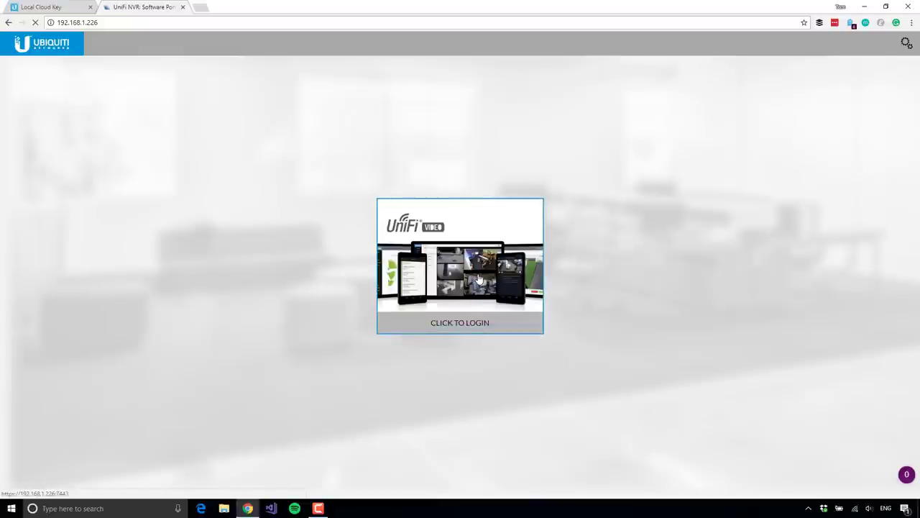
{"action": "left_click", "coordinate": [462, 329]}
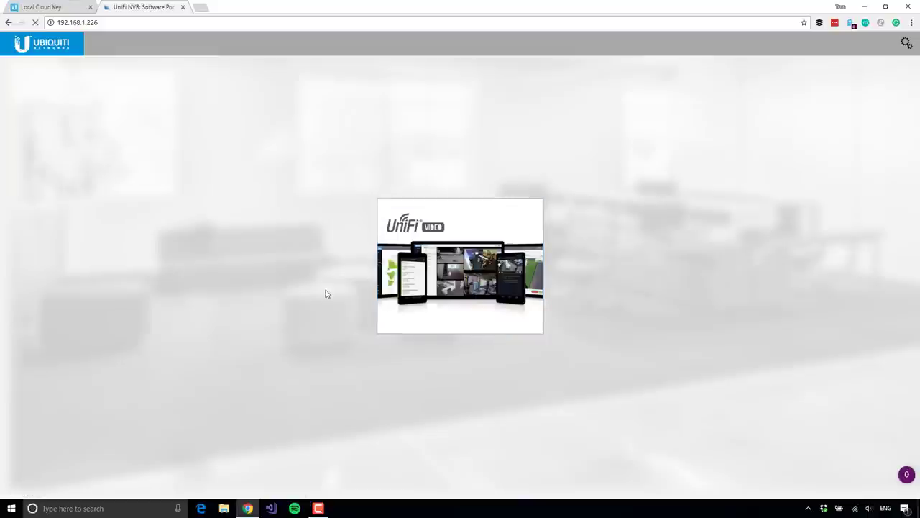
{"action": "mouse_move", "coordinate": [439, 303]}
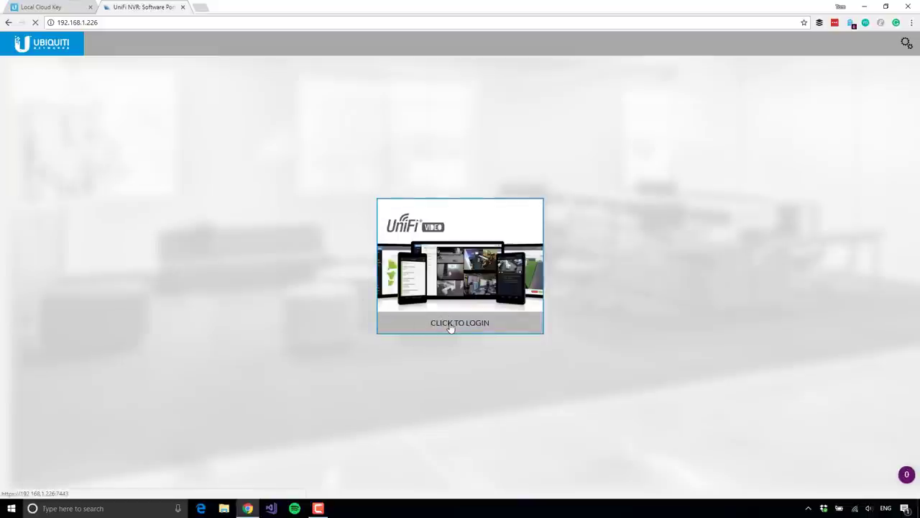
{"action": "left_click", "coordinate": [451, 326]}
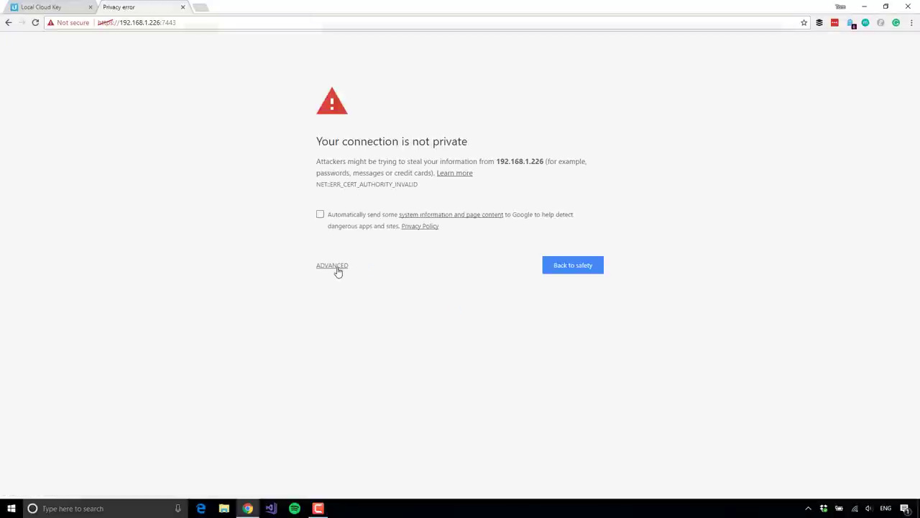
{"action": "left_click", "coordinate": [335, 266]}
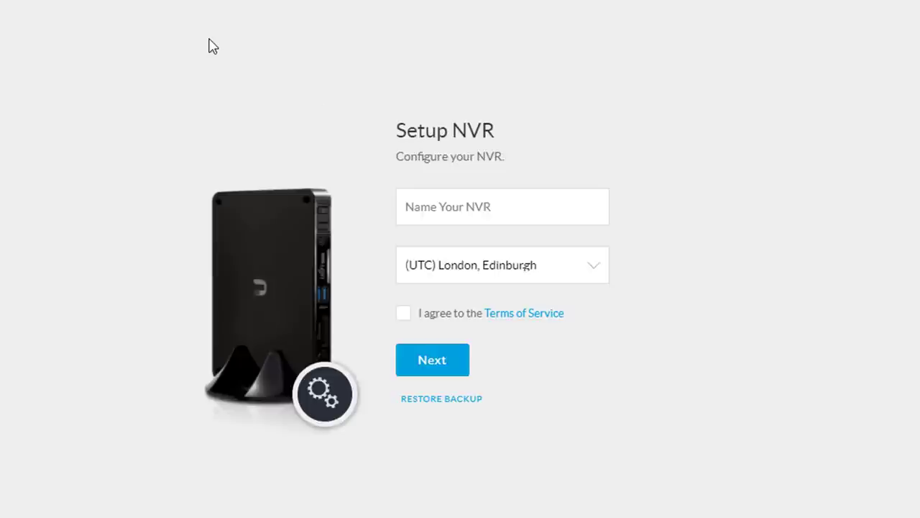
Step: Name the NVR 'NVR', keep the (UTC) London, Edinburgh time zone, and accept the Terms of Service
{"action": "left_click", "coordinate": [515, 214]}
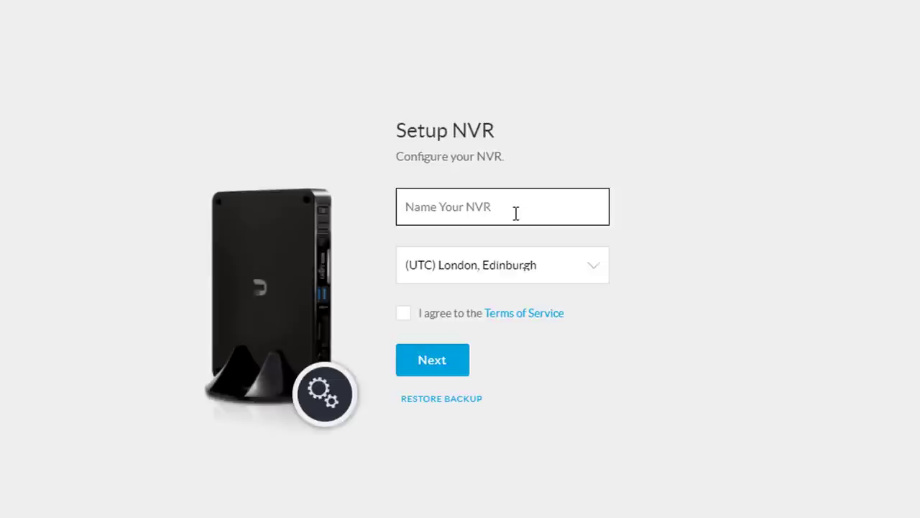
{"action": "type", "text": "NVR"}
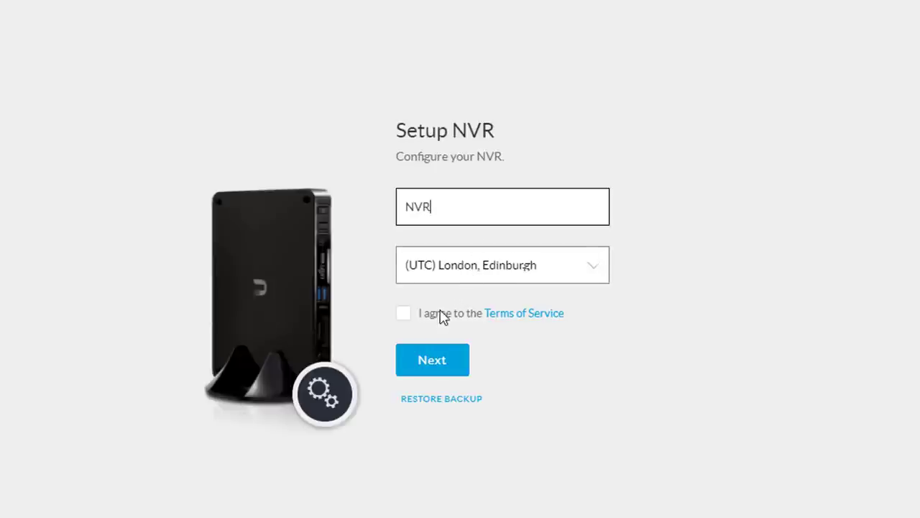
{"action": "left_click", "coordinate": [475, 269]}
{"action": "left_click", "coordinate": [474, 269]}
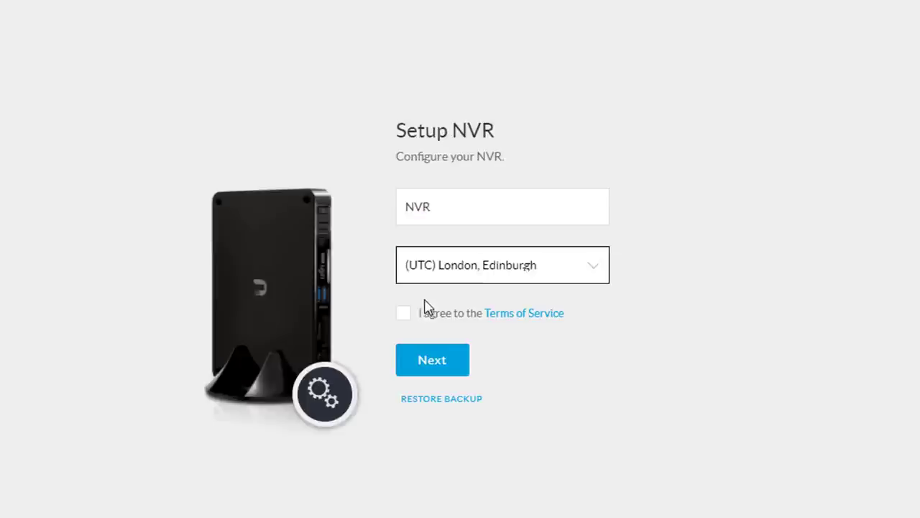
{"action": "left_click", "coordinate": [428, 317]}
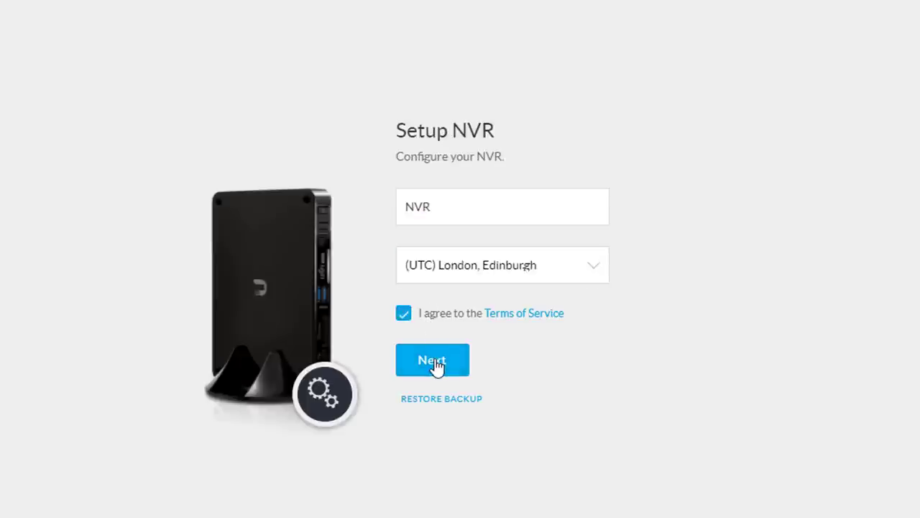
{"action": "left_click", "coordinate": [445, 371]}
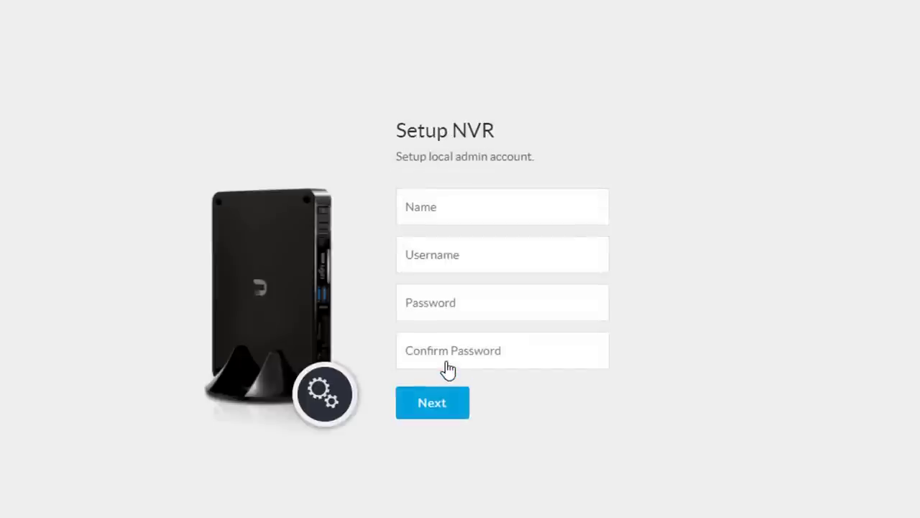
Step: Create the local admin account with the admin's full name, a username and a confirmed password
{"action": "left_click", "coordinate": [487, 205]}
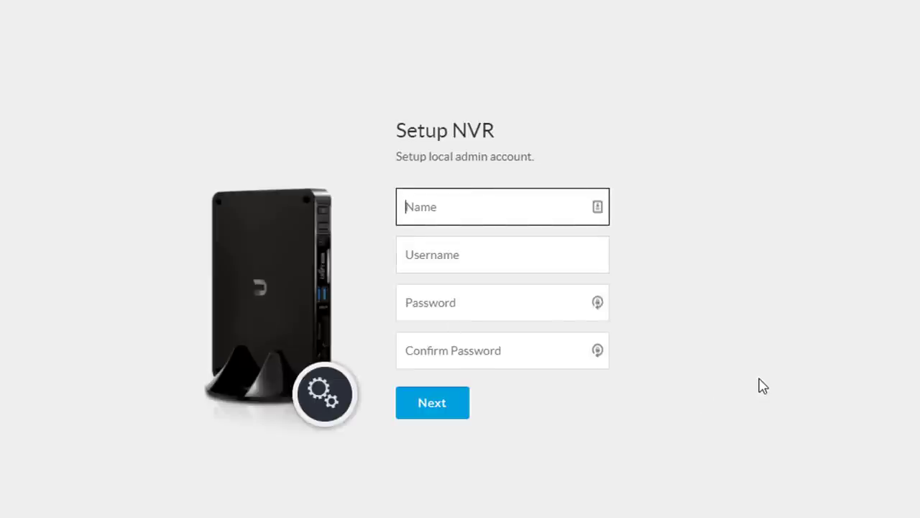
{"action": "key", "text": "Tab"}
{"action": "type", "text": "tom"}
{"action": "key", "text": "Tab"}
{"action": "type", "text": "••••••••••••••"}
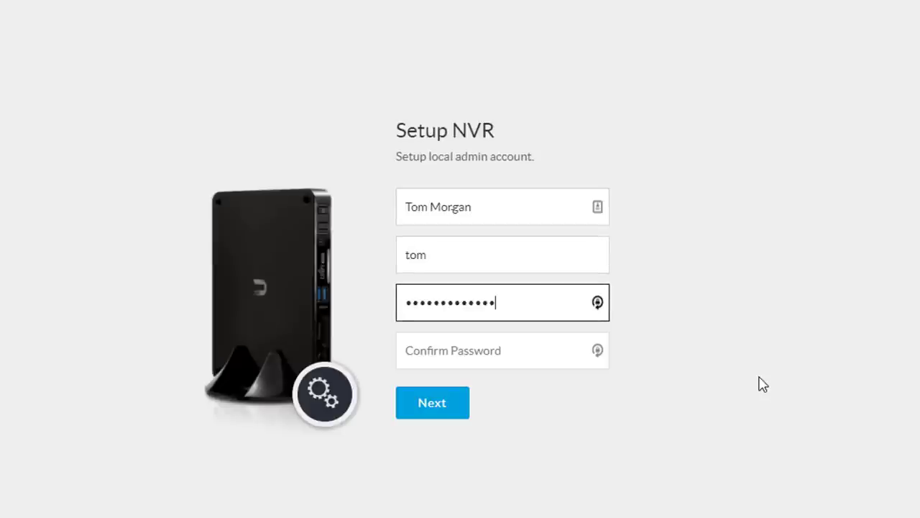
{"action": "key", "text": "Tab"}
{"action": "type", "text": "••••••••••••••"}
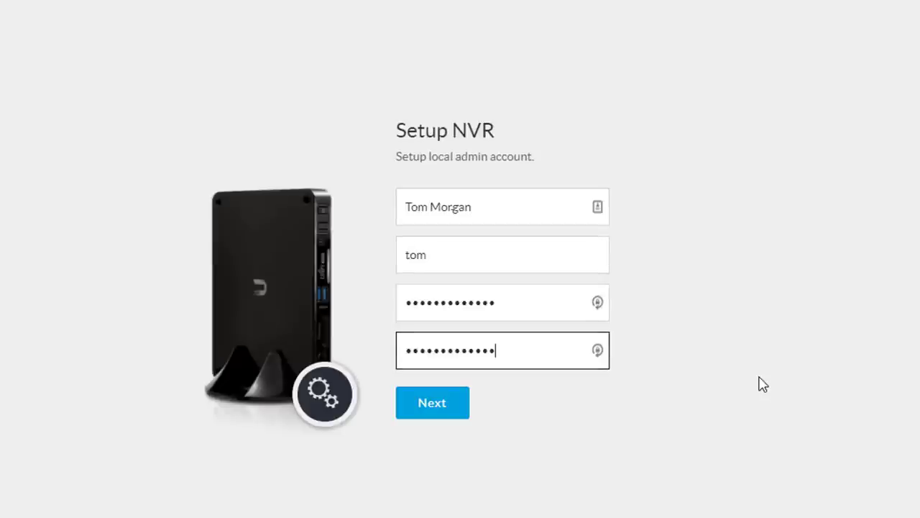
{"action": "left_click", "coordinate": [441, 408]}
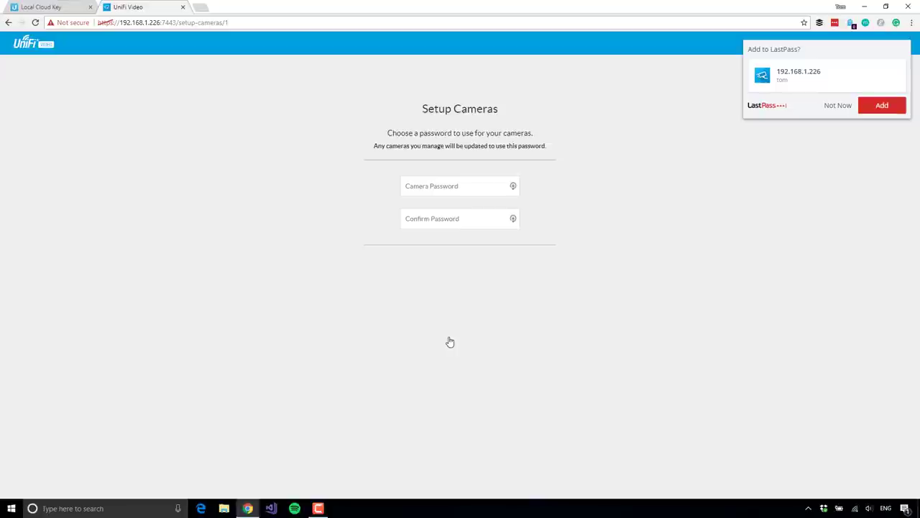
Step: Save the NVR login to LastPass, then paste and confirm the shared camera password
{"action": "left_click", "coordinate": [889, 109]}
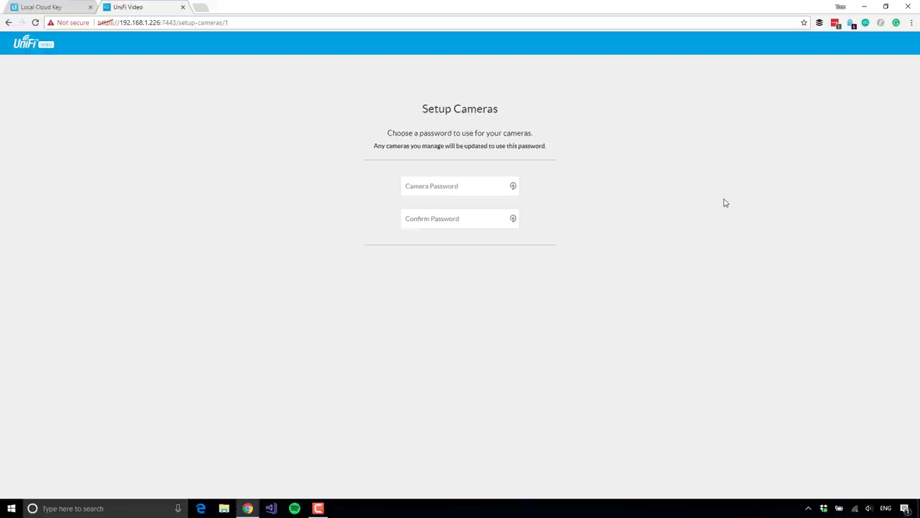
{"action": "left_click", "coordinate": [465, 185]}
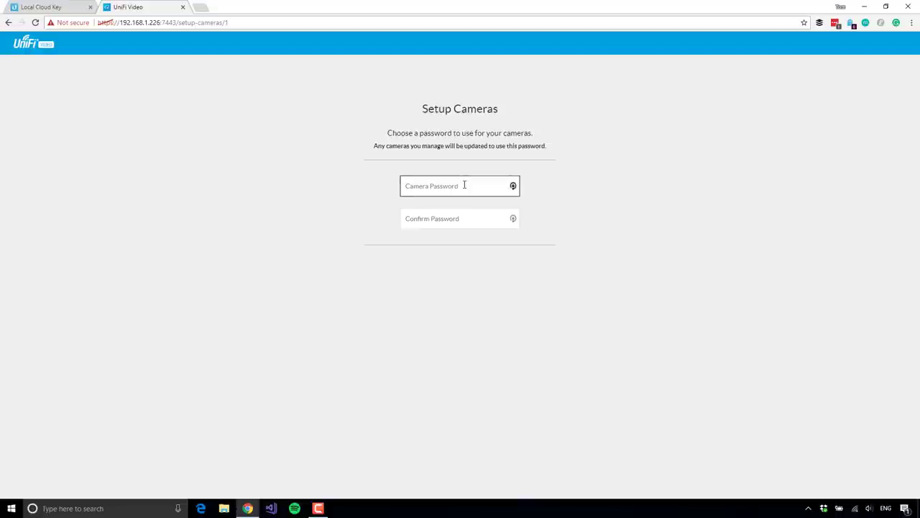
{"action": "key", "text": "ctrl+v"}
{"action": "left_click", "coordinate": [462, 217]}
{"action": "key", "text": "ctrl+v"}
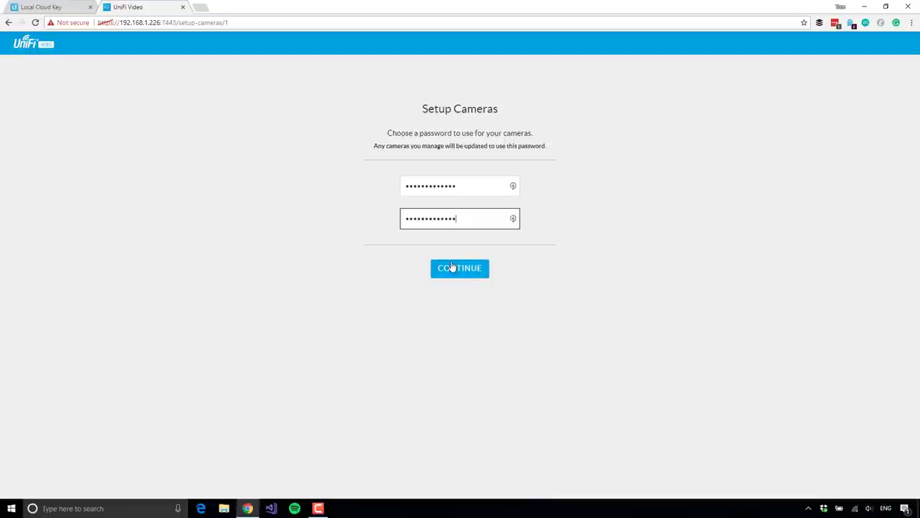
{"action": "left_click", "coordinate": [453, 268]}
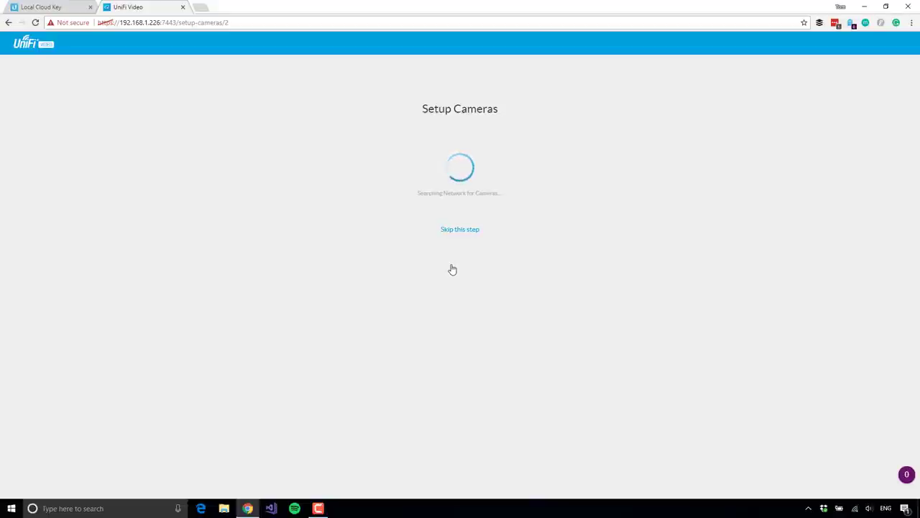
Step: Skip the Setup Cameras search step to go to the Cameras view
{"action": "left_click", "coordinate": [467, 233]}
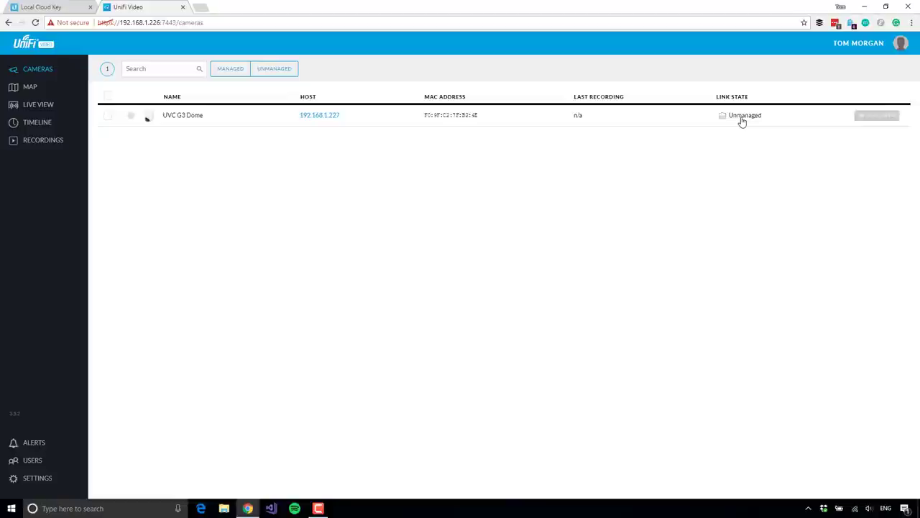
Step: Manage the UVC G3 Dome with its camera username and the pasted password, then check its video
{"action": "left_click", "coordinate": [107, 117]}
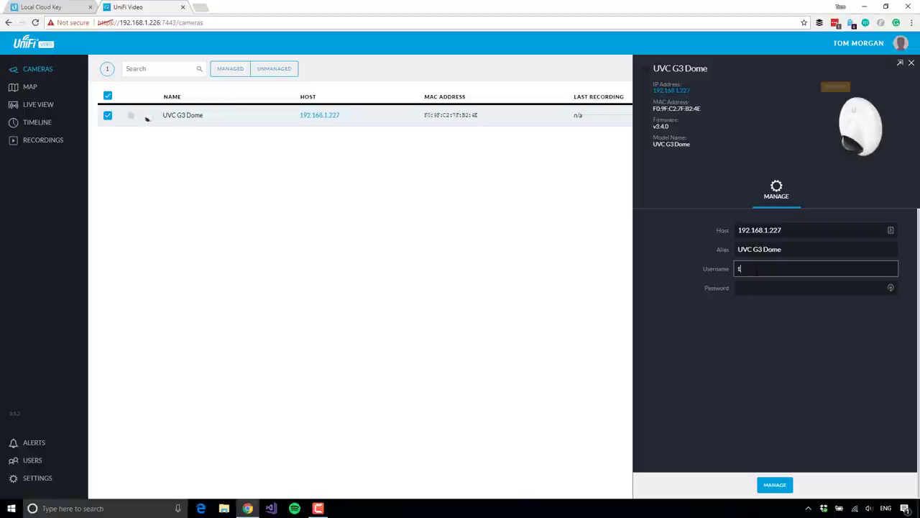
{"action": "type", "text": "m"}
{"action": "key", "text": "Tab"}
{"action": "key", "text": "ctrl+v"}
{"action": "left_click", "coordinate": [775, 485]}
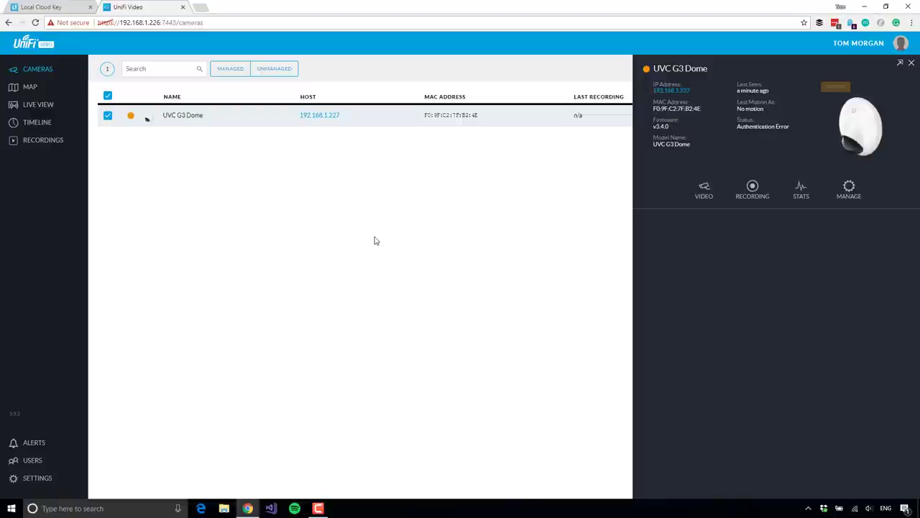
{"action": "left_click", "coordinate": [704, 191]}
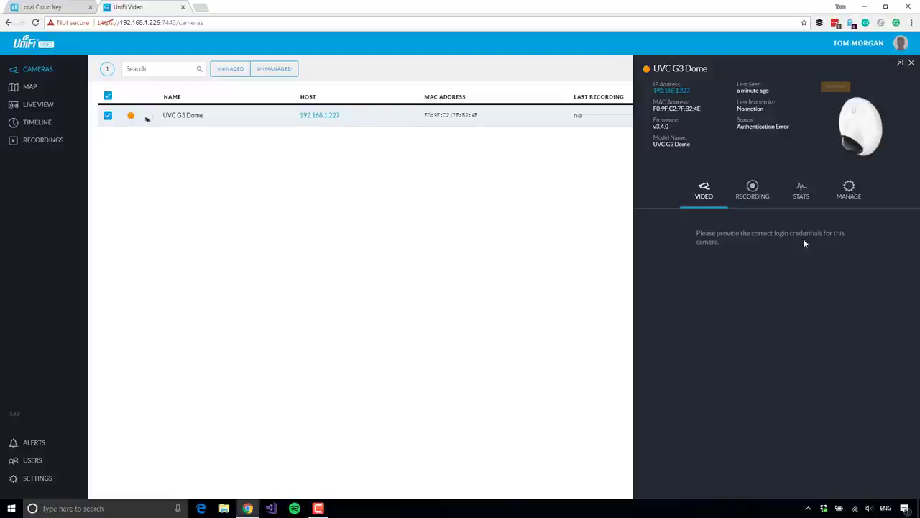
Step: Re-enter the Dome's password under MANAGE, save, recheck the video, and close the panel
{"action": "left_click", "coordinate": [852, 190]}
{"action": "left_click", "coordinate": [770, 299]}
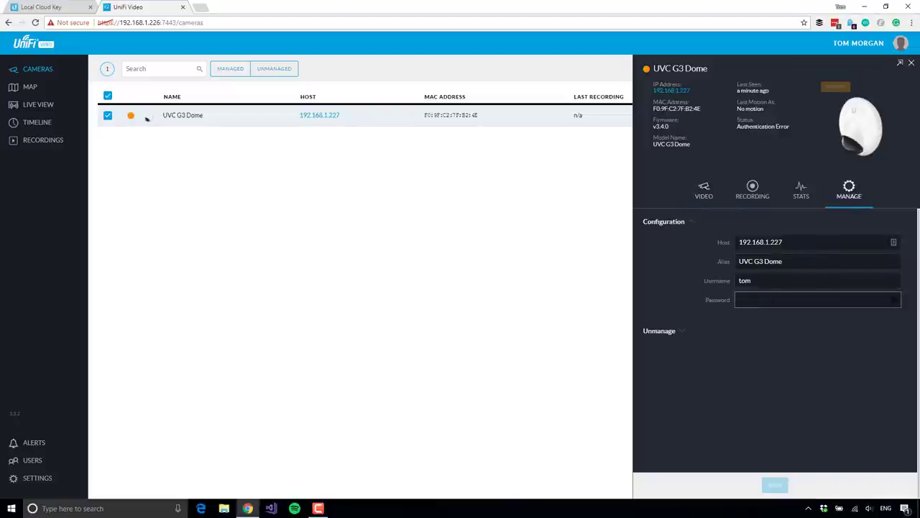
{"action": "key", "text": "ctrl+v"}
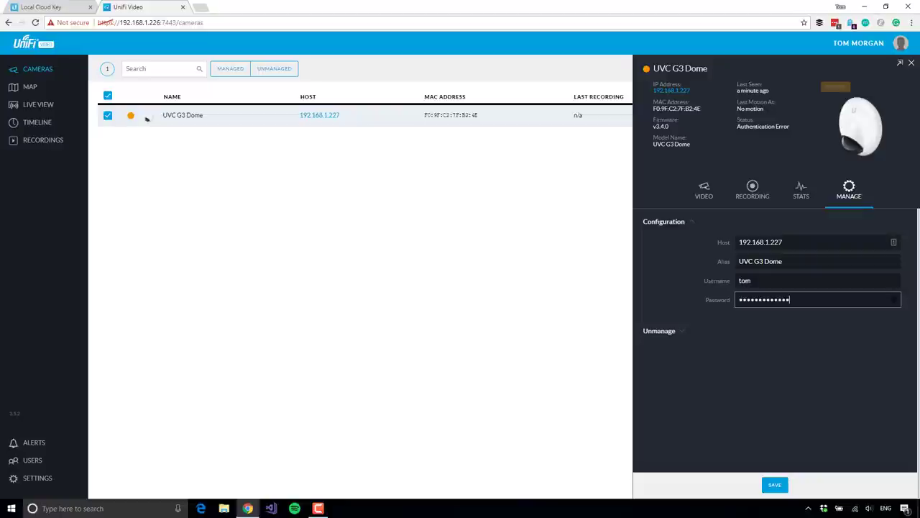
{"action": "left_click", "coordinate": [779, 486]}
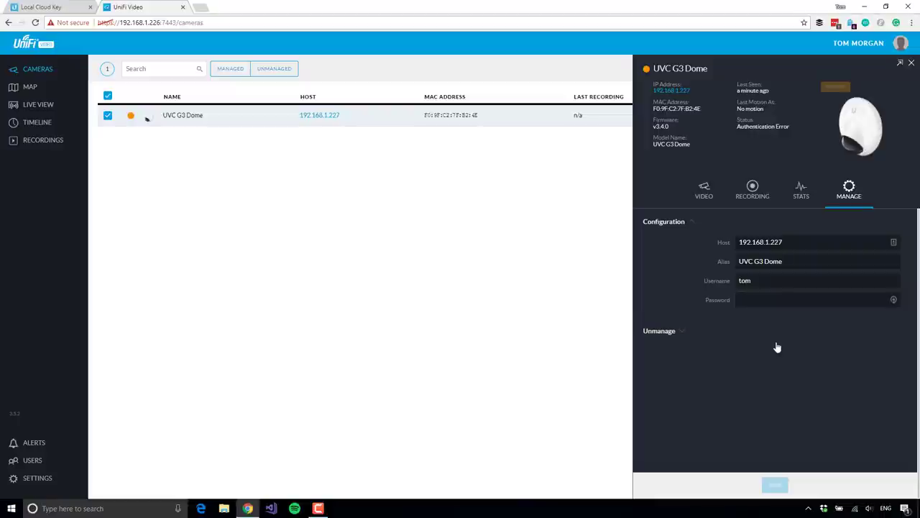
{"action": "left_click", "coordinate": [704, 193]}
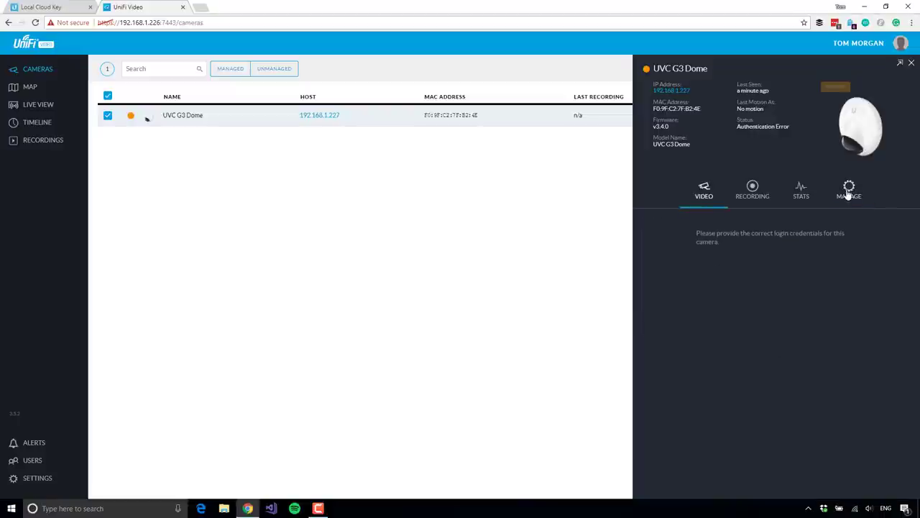
{"action": "left_click", "coordinate": [911, 64]}
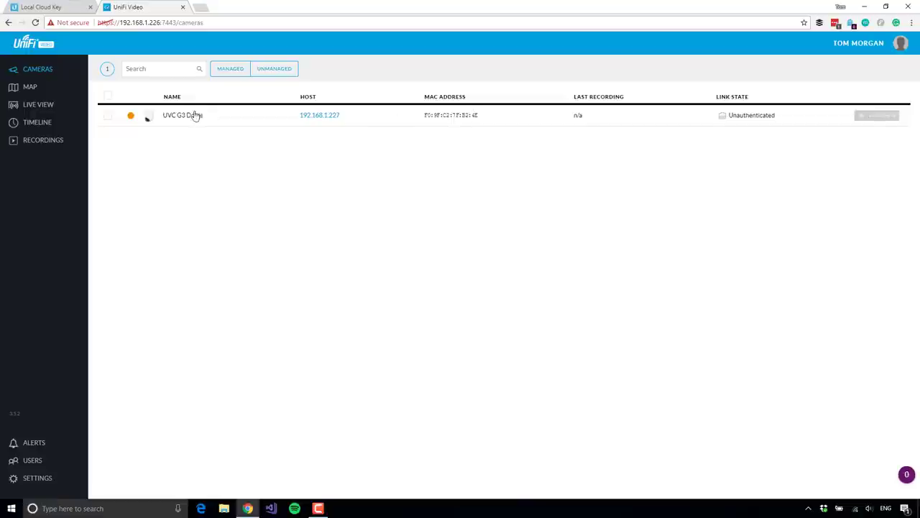
Step: Overwrite the UVC G3 Dome's username with 'ubnt' and a new password, save, and close the panel
{"action": "left_click", "coordinate": [107, 117]}
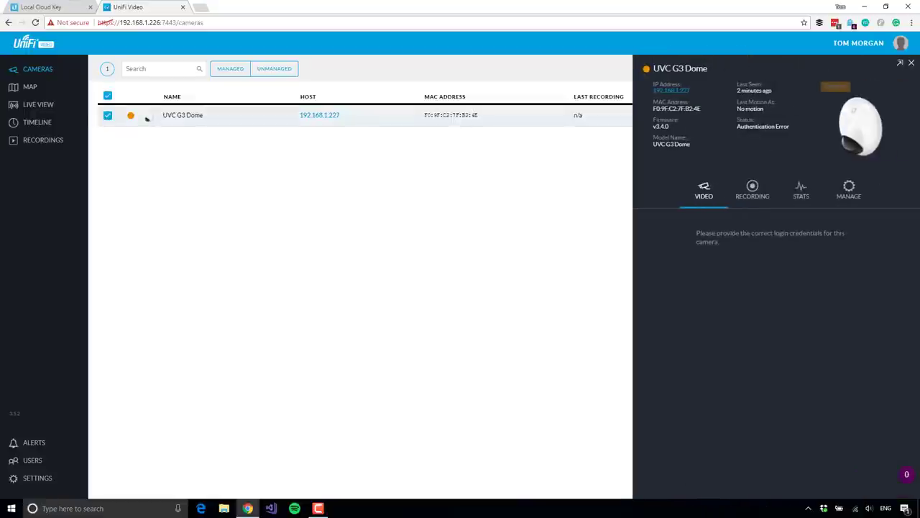
{"action": "left_click", "coordinate": [850, 195]}
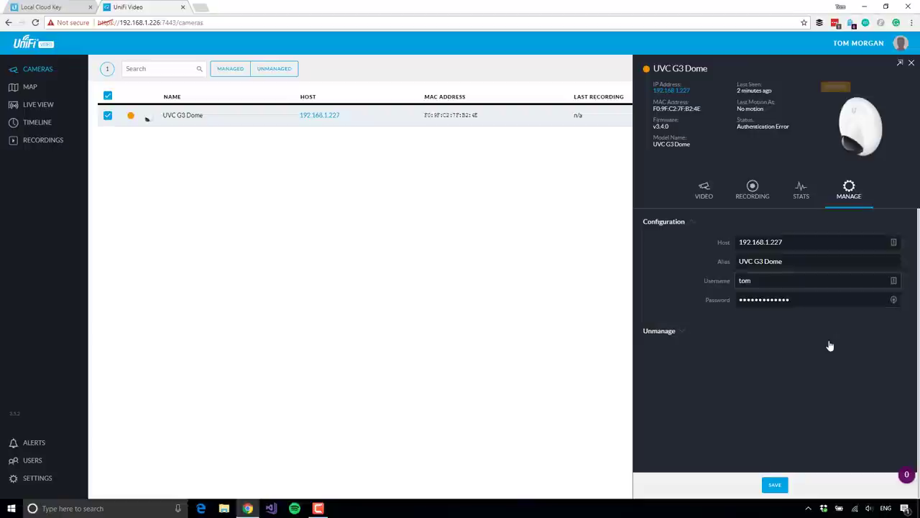
{"action": "left_click", "coordinate": [838, 300]}
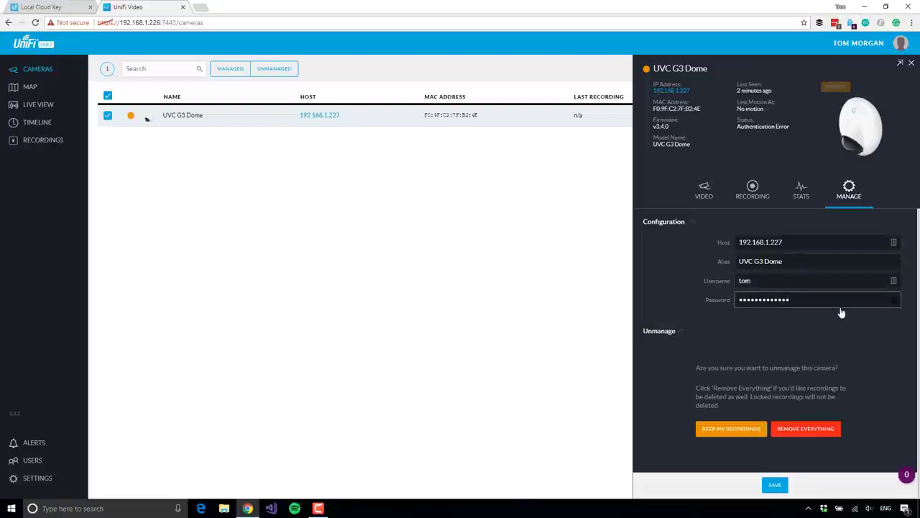
{"action": "left_click", "coordinate": [680, 332]}
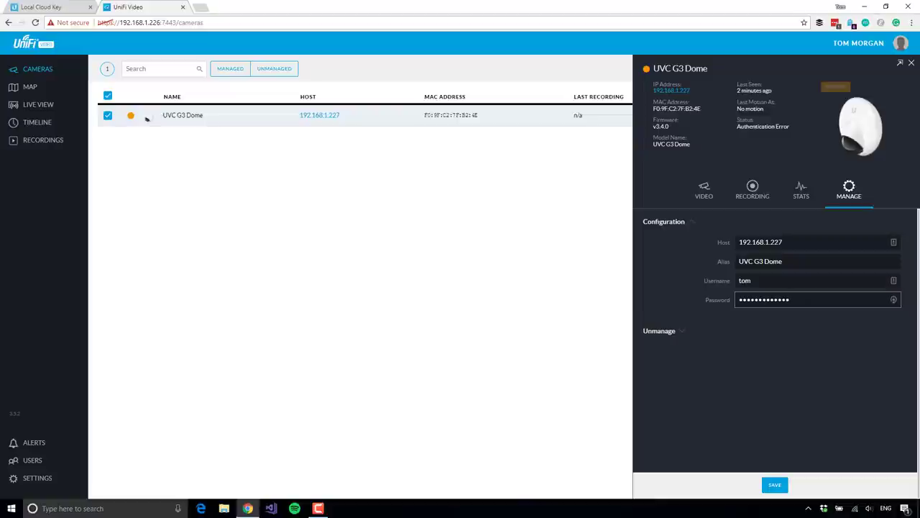
{"action": "key", "text": "shift+Tab"}
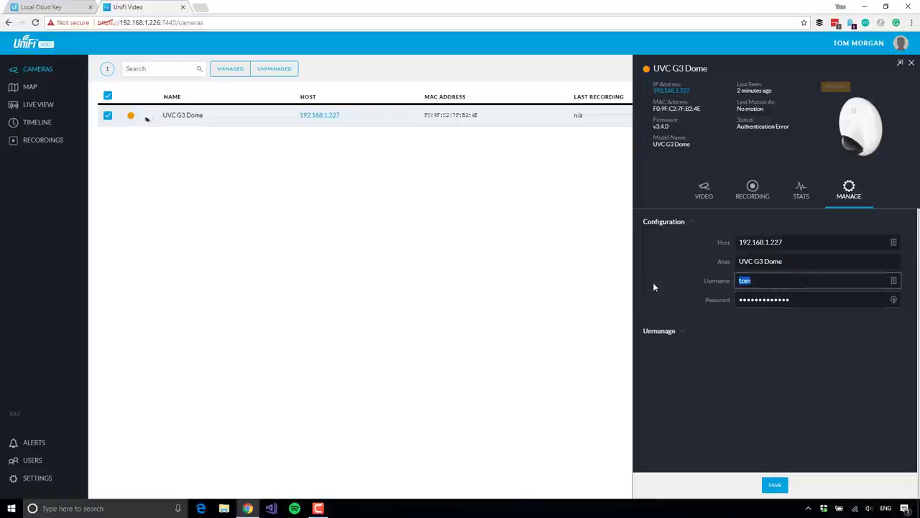
{"action": "type", "text": "ubnt"}
{"action": "key", "text": "Tab"}
{"action": "type", "text": "ubnt"}
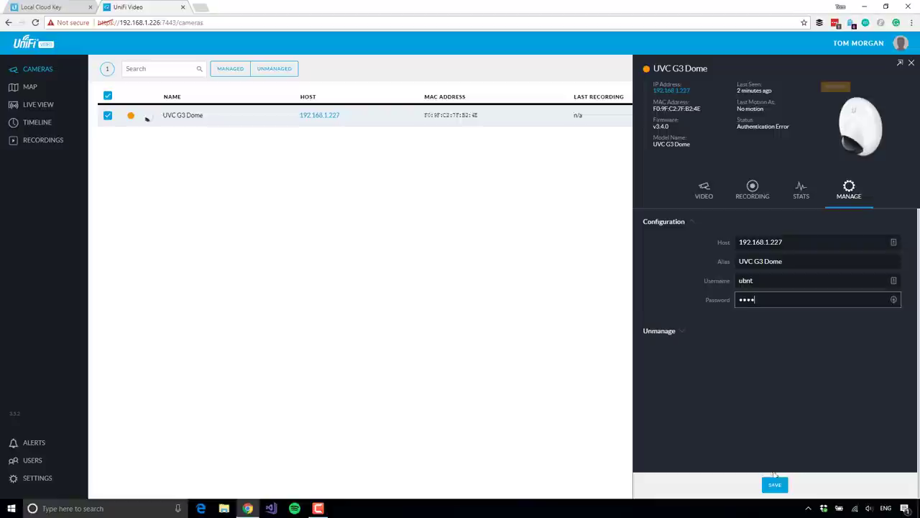
{"action": "left_click", "coordinate": [775, 486]}
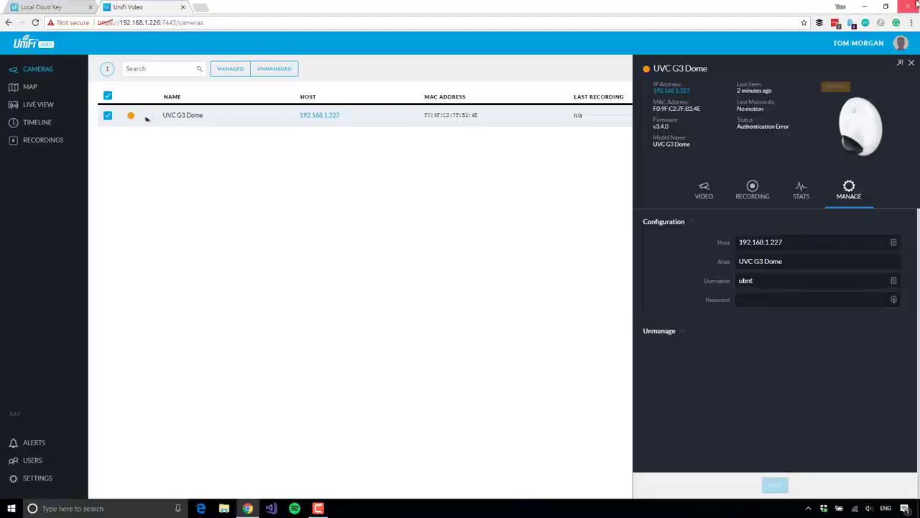
{"action": "left_click", "coordinate": [911, 62]}
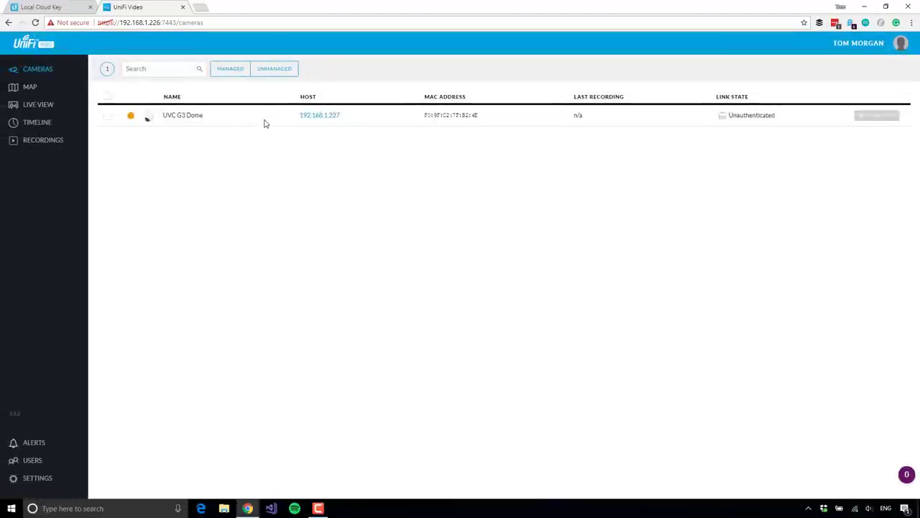
Step: Open and close the UVC G3 Dome's details to see it connected at 100 Mbps
{"action": "left_click", "coordinate": [184, 120]}
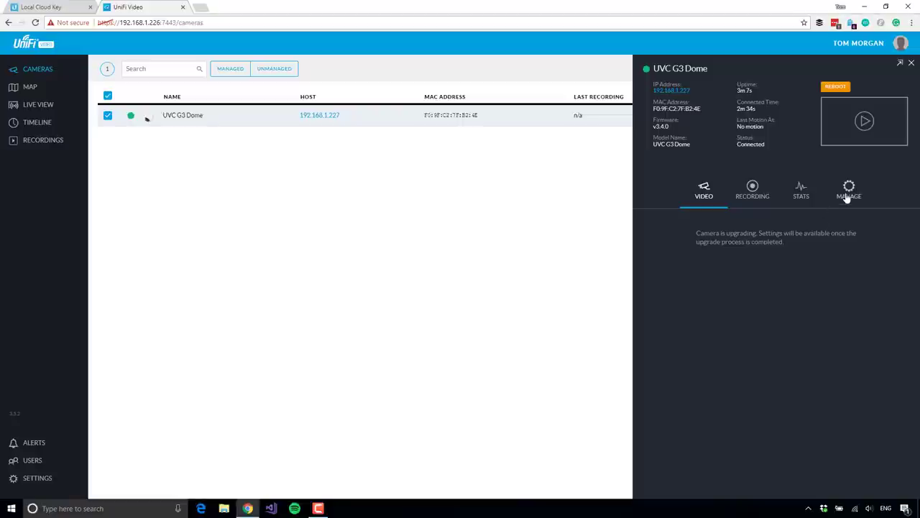
{"action": "left_click", "coordinate": [911, 63]}
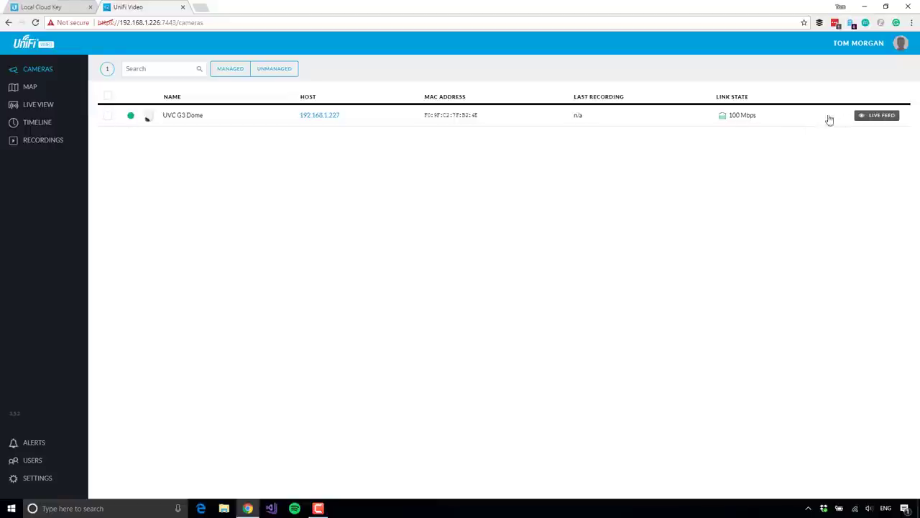
Step: Disable the UVC G3 Dome's microphone from its live feed, then close the video window
{"action": "left_click", "coordinate": [871, 117]}
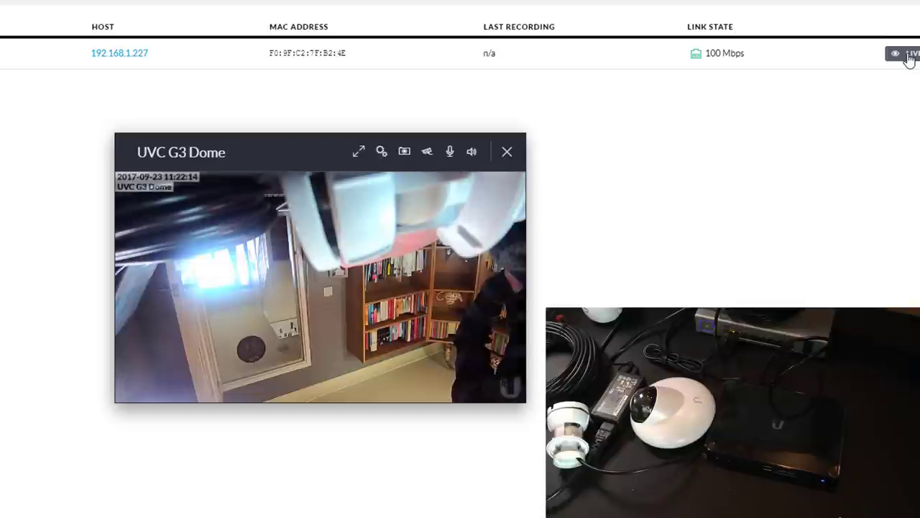
{"action": "left_click", "coordinate": [450, 151]}
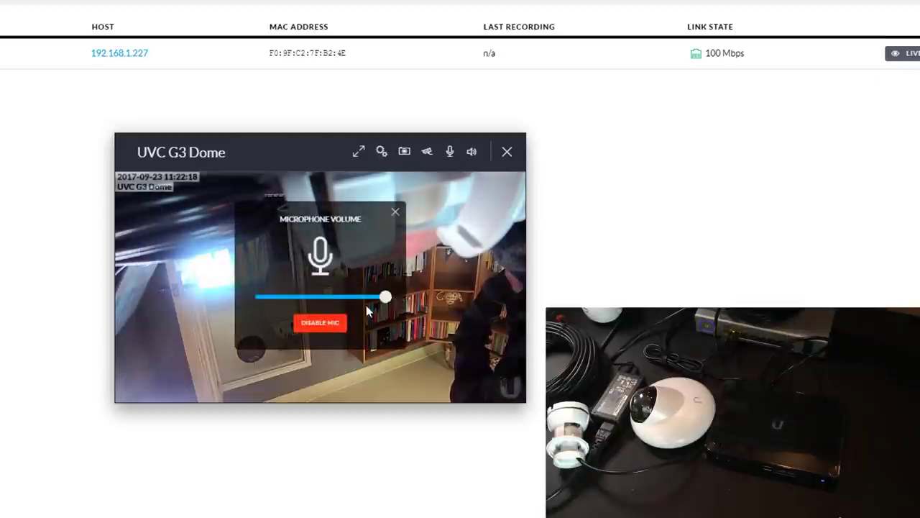
{"action": "left_click", "coordinate": [333, 321]}
{"action": "left_click", "coordinate": [146, 298]}
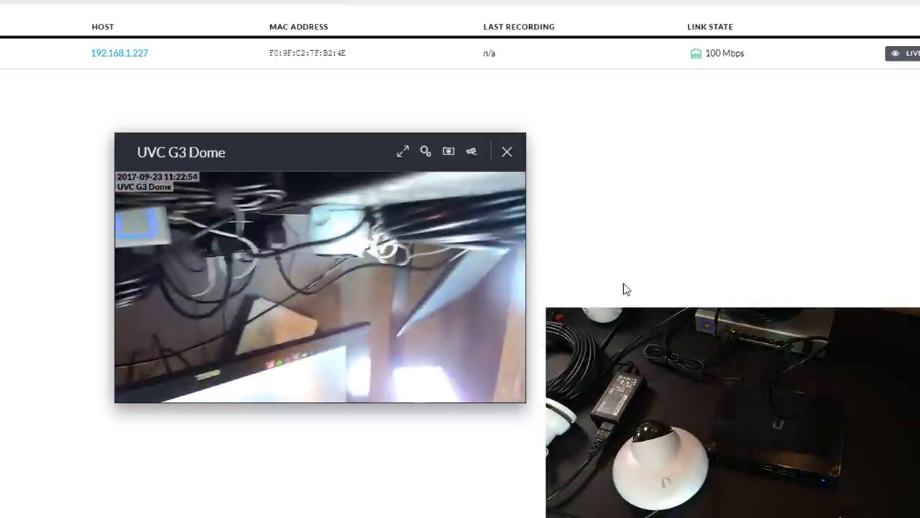
{"action": "left_click", "coordinate": [507, 151]}
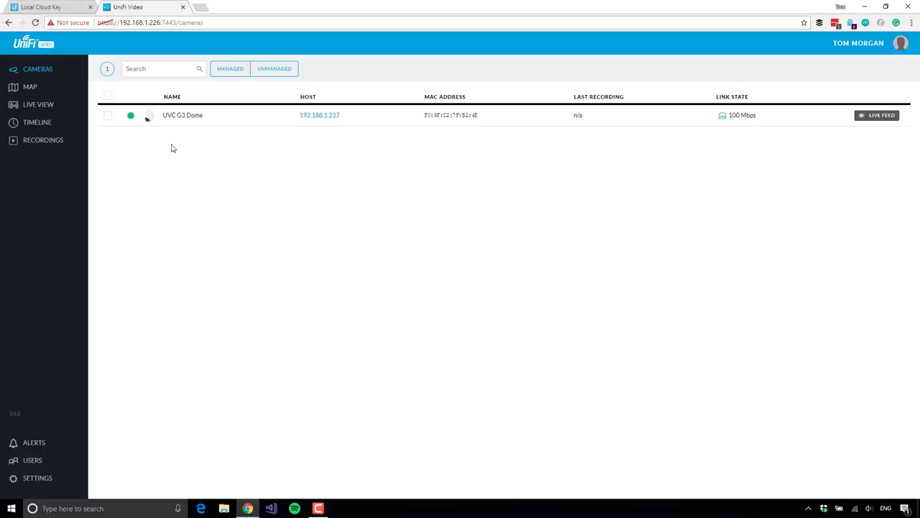
Step: Inspect the UVC G3 Dome's resolution override, On Screen Display and RTSP stream settings, leaving them unchanged
{"action": "left_click", "coordinate": [186, 123]}
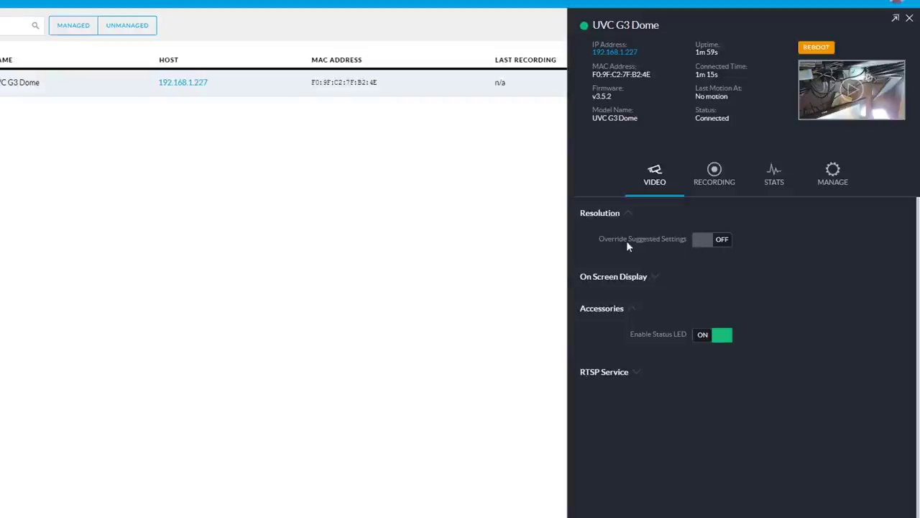
{"action": "left_click", "coordinate": [703, 240]}
{"action": "scroll", "coordinate": [917, 303], "scroll_direction": "down", "scroll_amount": 2}
{"action": "scroll", "coordinate": [881, 307], "scroll_direction": "up", "scroll_amount": 2}
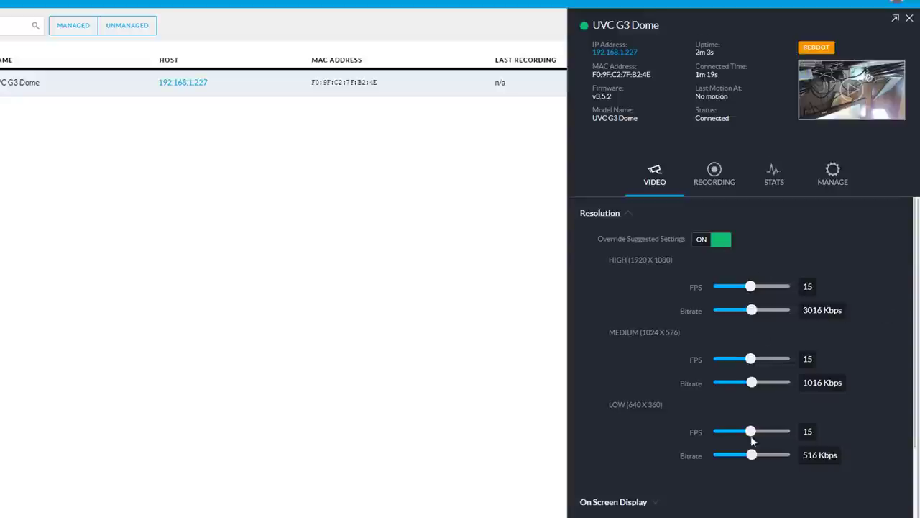
{"action": "left_click", "coordinate": [704, 245]}
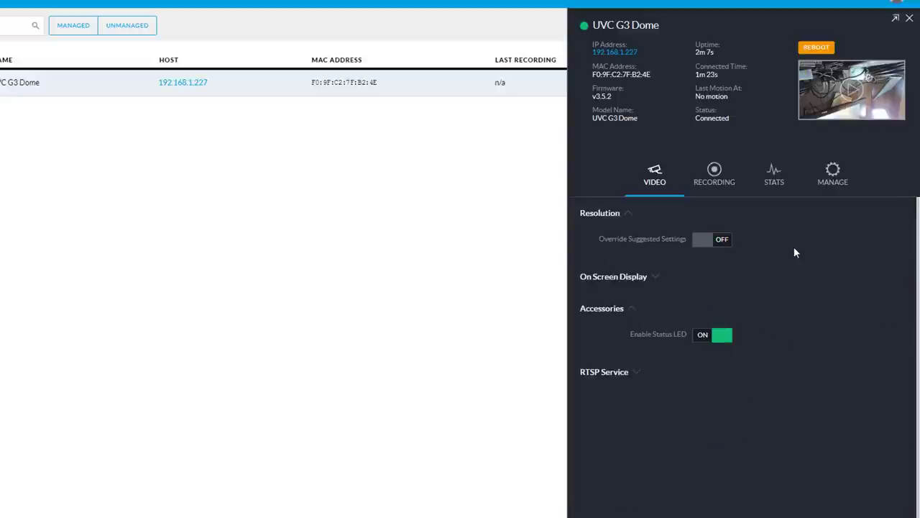
{"action": "left_click", "coordinate": [658, 280]}
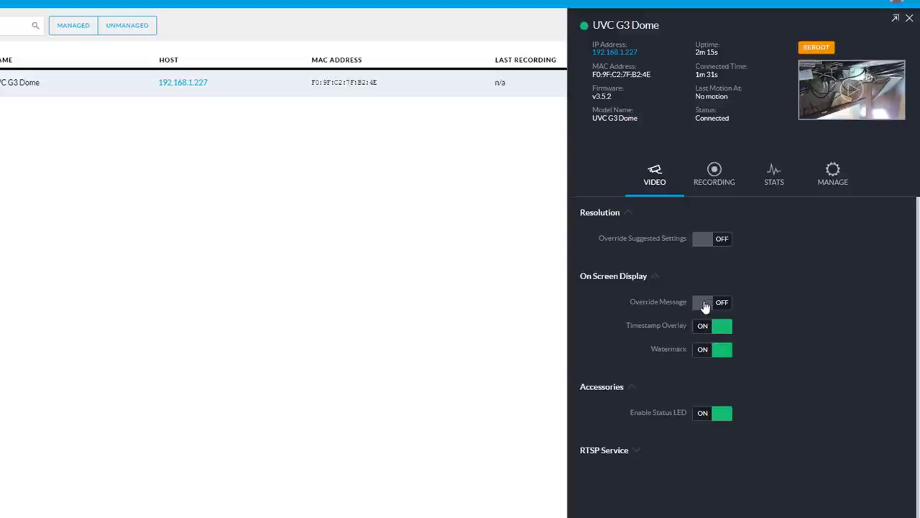
{"action": "left_click", "coordinate": [658, 280]}
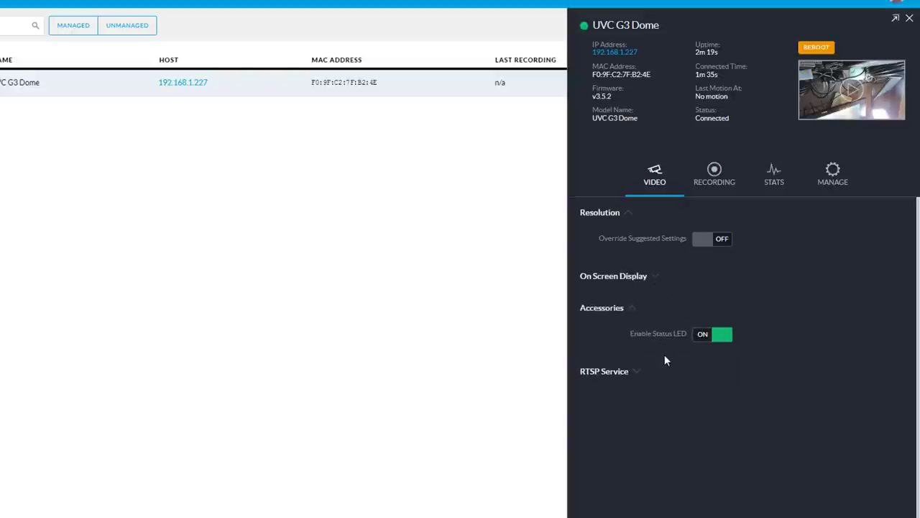
{"action": "left_click", "coordinate": [636, 373]}
{"action": "scroll", "coordinate": [822, 370], "scroll_direction": "down", "scroll_amount": 1}
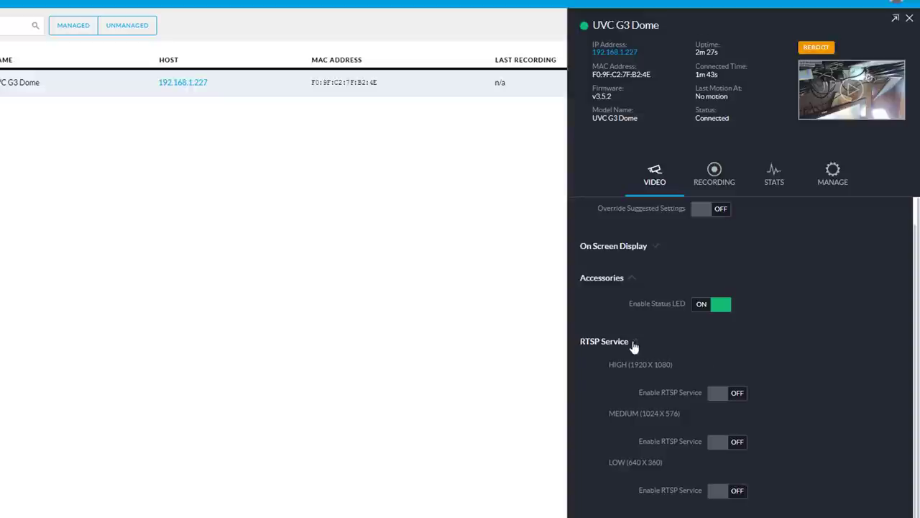
Step: On the UVC G3 Dome's Recording tab, keep record mode at Don't record and expand Motion Detection
{"action": "scroll", "coordinate": [661, 302], "scroll_direction": "up", "scroll_amount": 1}
{"action": "left_click", "coordinate": [712, 185]}
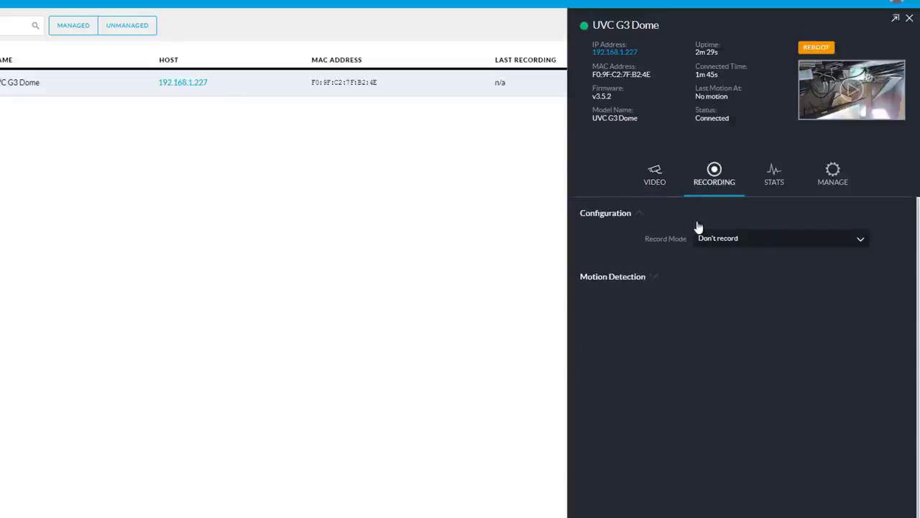
{"action": "left_click", "coordinate": [728, 244]}
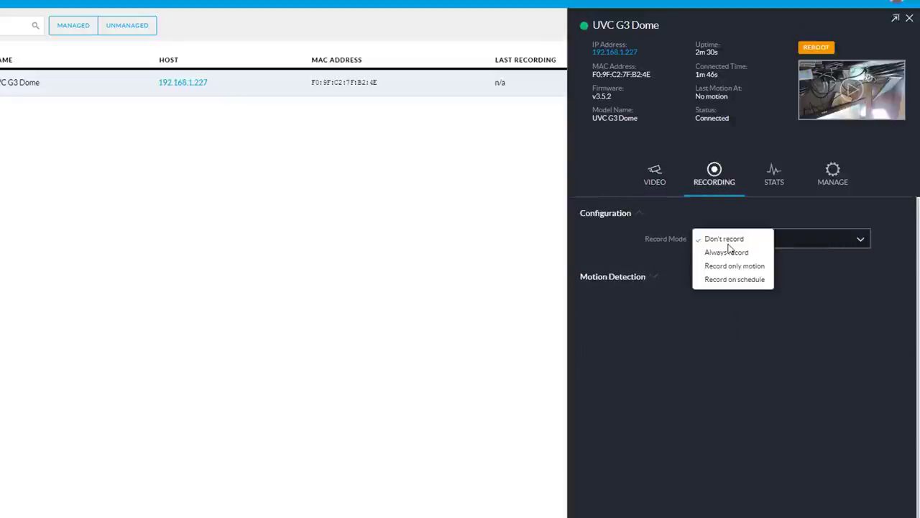
{"action": "left_click", "coordinate": [717, 315]}
{"action": "left_click", "coordinate": [656, 279]}
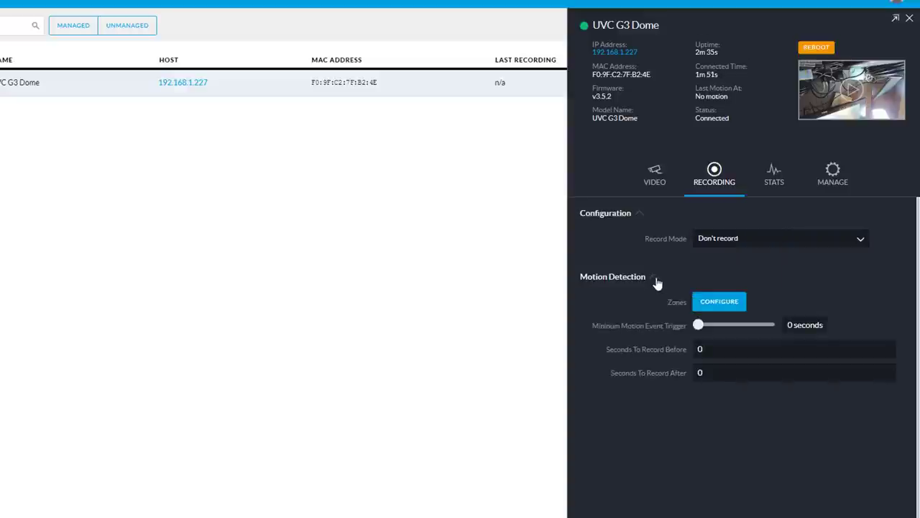
Step: Drag the motion zone's corner handles into a right-side wedge, then close the zone editor
{"action": "left_click", "coordinate": [738, 305]}
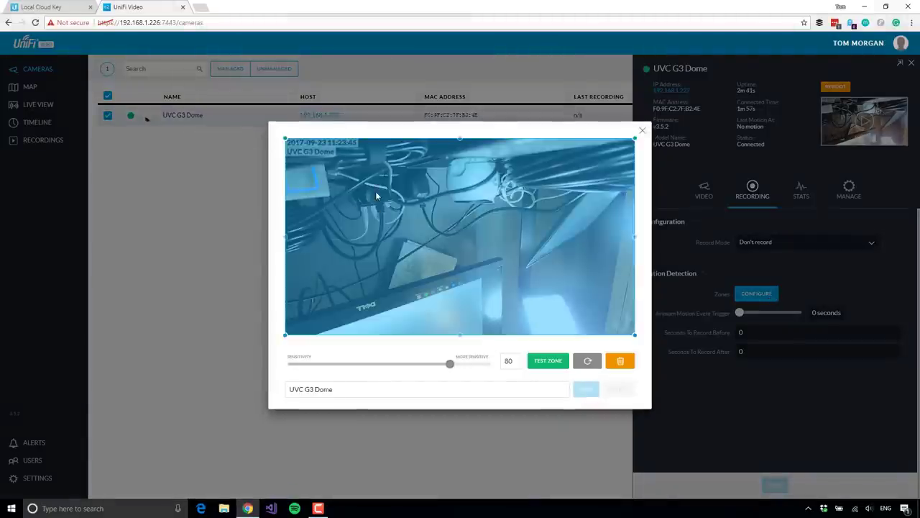
{"action": "left_click_drag", "start_coordinate": [284, 336], "coordinate": [505, 241]}
{"action": "left_click_drag", "start_coordinate": [286, 139], "coordinate": [608, 203]}
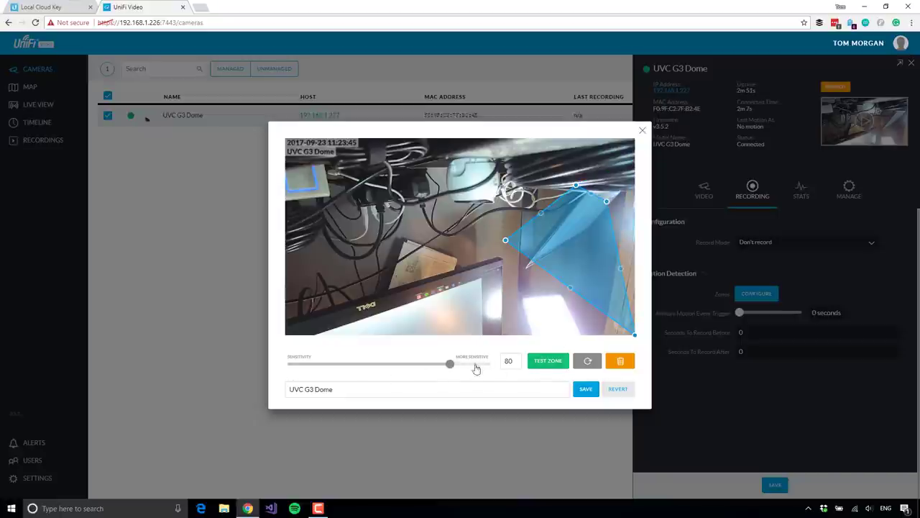
{"action": "left_click", "coordinate": [643, 133]}
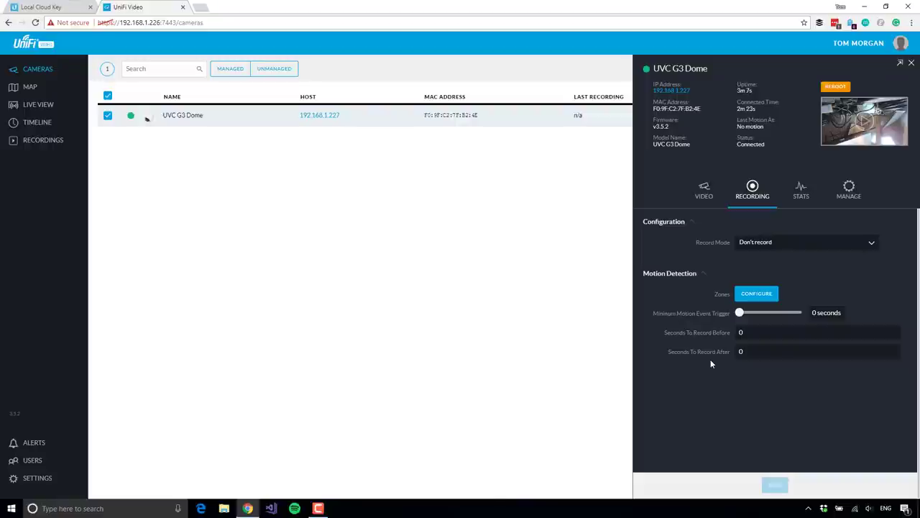
Step: Review the UVC G3 Dome's CPU, memory and network stats charts
{"action": "left_click", "coordinate": [811, 199]}
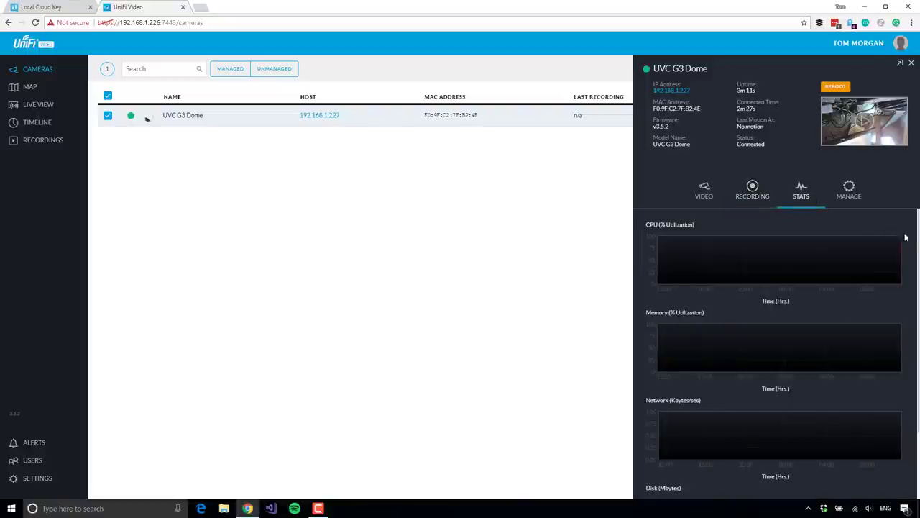
{"action": "scroll", "coordinate": [917, 242], "scroll_direction": "down", "scroll_amount": 1}
{"action": "scroll", "coordinate": [918, 243], "scroll_direction": "down", "scroll_amount": 1}
{"action": "scroll", "coordinate": [836, 312], "scroll_direction": "up", "scroll_amount": 2}
{"action": "scroll", "coordinate": [816, 395], "scroll_direction": "down", "scroll_amount": 1}
{"action": "scroll", "coordinate": [816, 395], "scroll_direction": "up", "scroll_amount": 1}
{"action": "scroll", "coordinate": [735, 371], "scroll_direction": "down", "scroll_amount": 1}
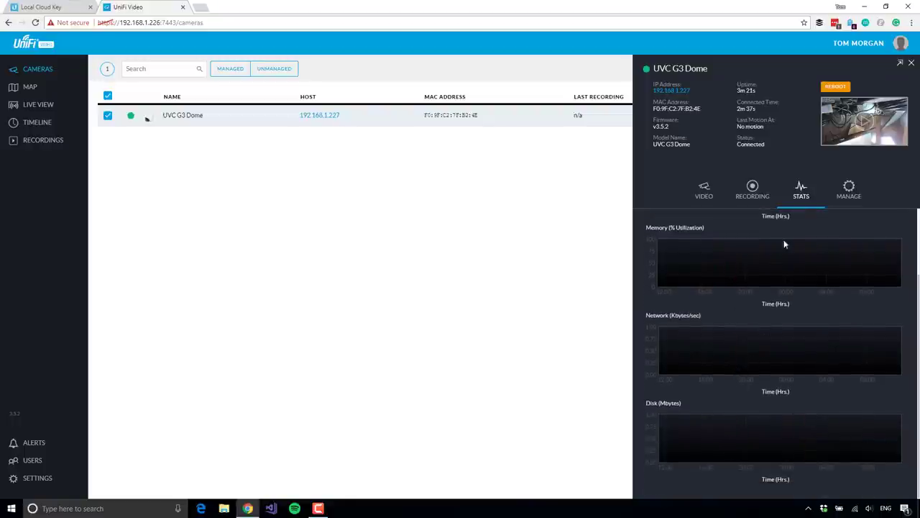
Step: Check the Manage settings, leaving Unmanage and the alias unchanged, then close the details panel
{"action": "left_click", "coordinate": [851, 189]}
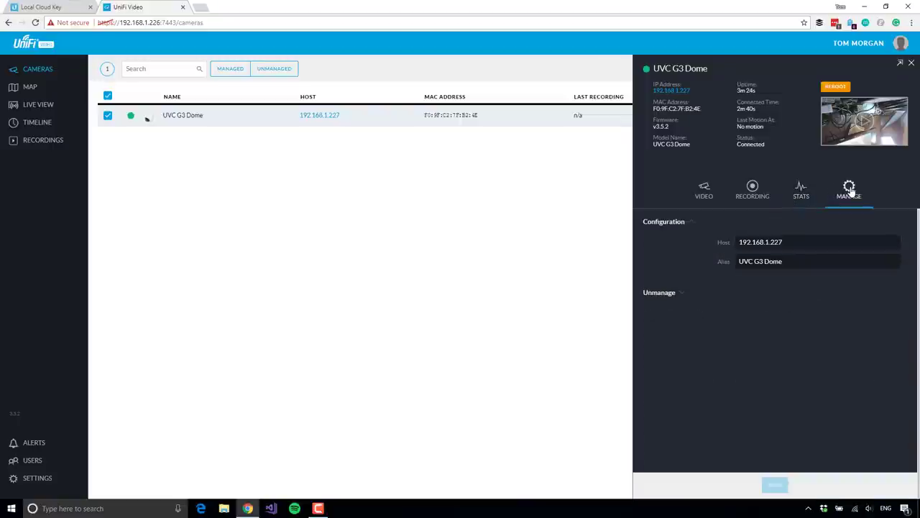
{"action": "left_click", "coordinate": [683, 295]}
{"action": "left_click", "coordinate": [683, 295]}
{"action": "left_click_drag", "start_coordinate": [785, 261], "coordinate": [733, 266]}
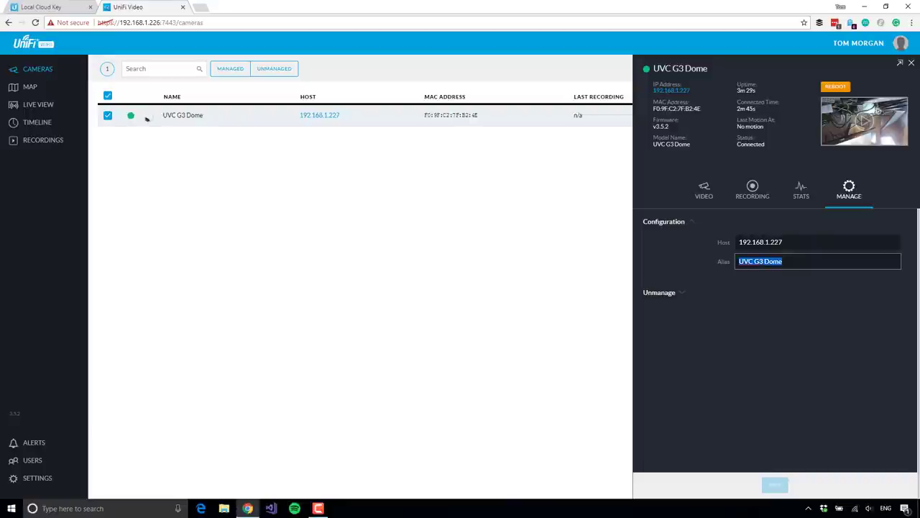
{"action": "left_click", "coordinate": [783, 262]}
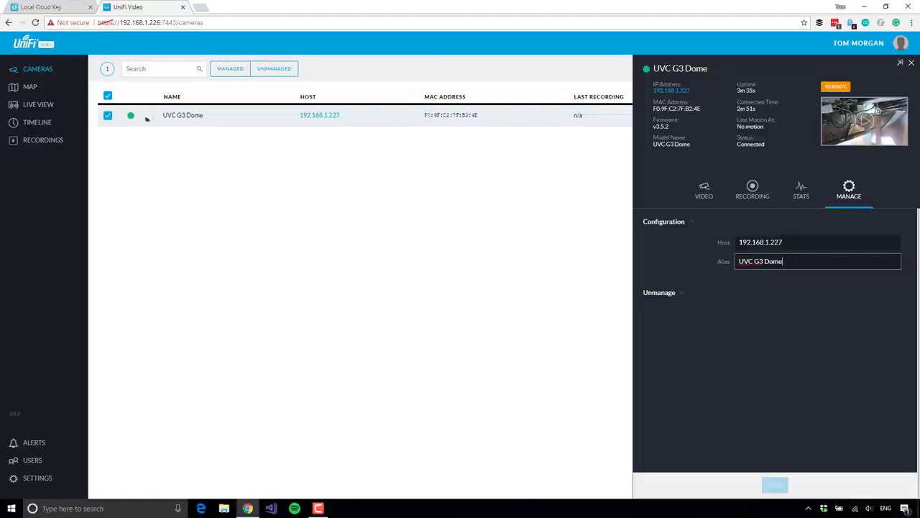
{"action": "left_click", "coordinate": [522, 193]}
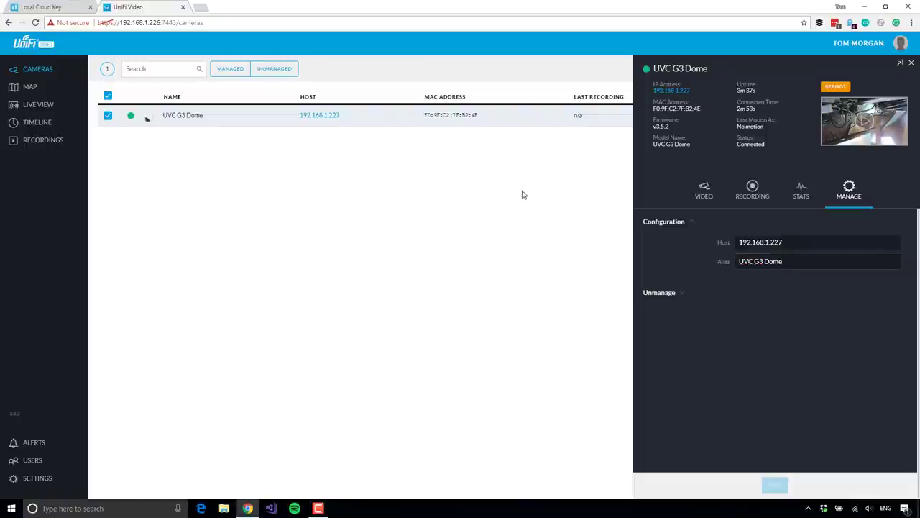
{"action": "left_click", "coordinate": [911, 63]}
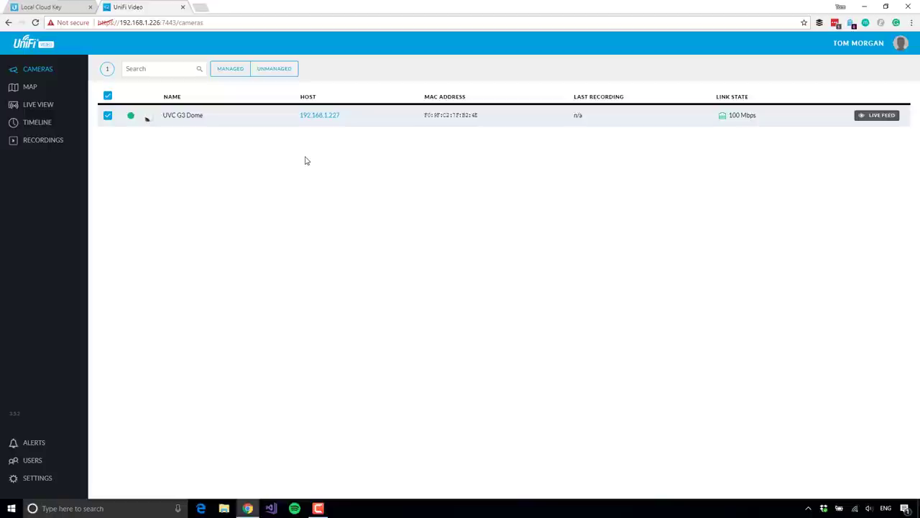
Step: Drag the UVC G3 Dome from the Unplaced list onto the Sample floor plan
{"action": "left_click", "coordinate": [27, 87]}
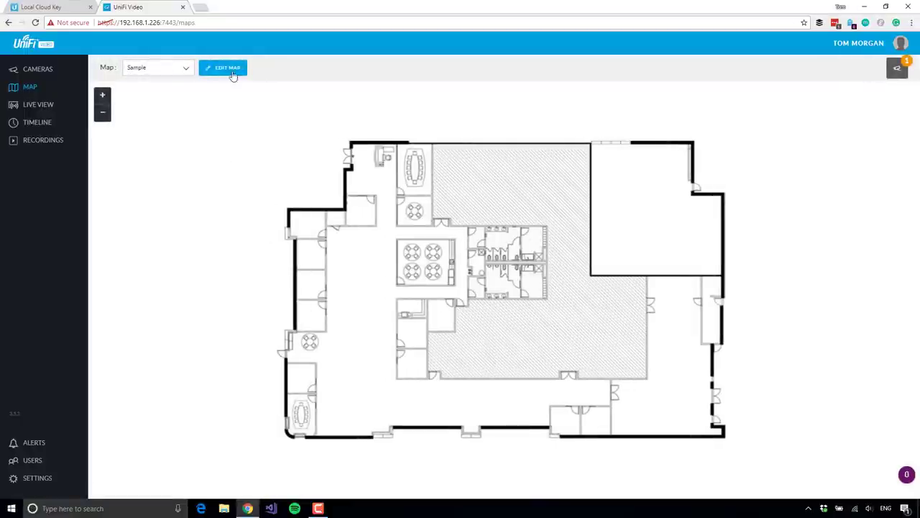
{"action": "left_click", "coordinate": [897, 71]}
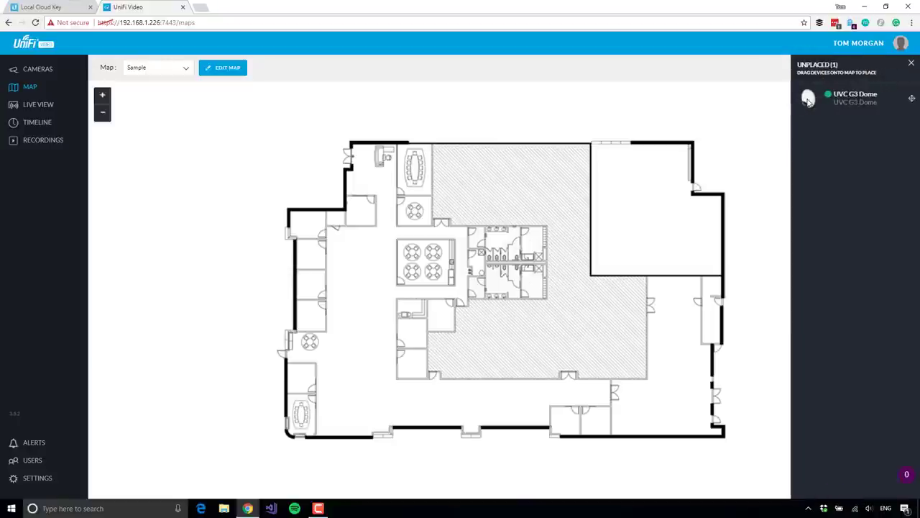
{"action": "left_click_drag", "start_coordinate": [789, 119], "coordinate": [602, 261]}
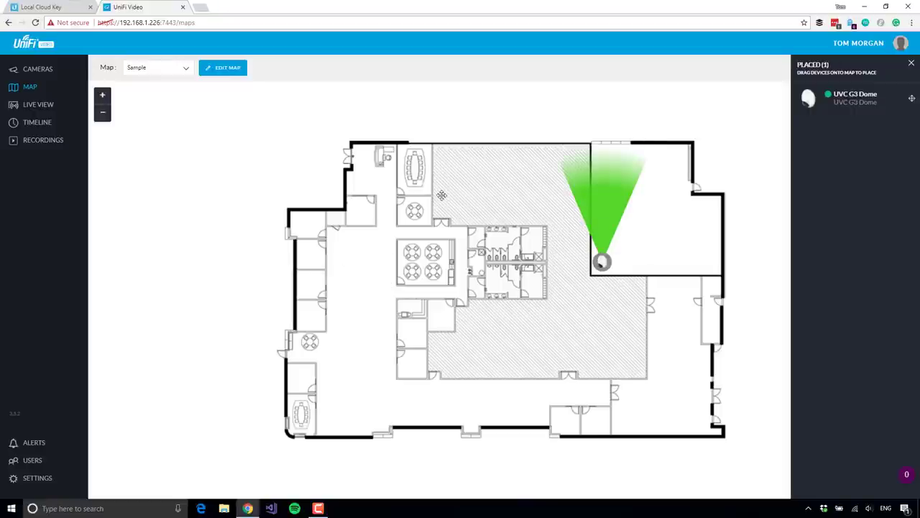
Step: Reposition the camera to the floor plan's bottom-right corner
{"action": "left_click_drag", "start_coordinate": [637, 176], "coordinate": [539, 203]}
{"action": "left_click_drag", "start_coordinate": [568, 272], "coordinate": [383, 427]}
{"action": "right_click", "coordinate": [561, 275]}
{"action": "key", "text": "Escape"}
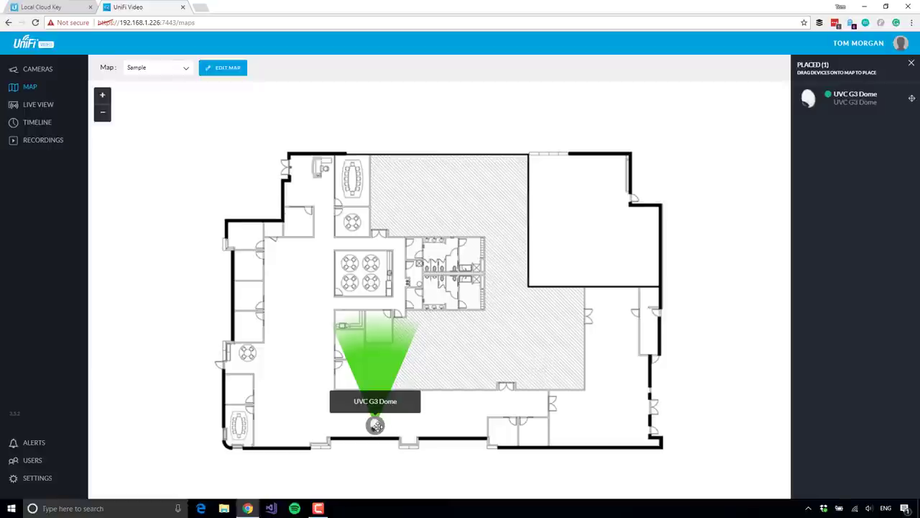
{"action": "left_click_drag", "start_coordinate": [377, 425], "coordinate": [631, 434]}
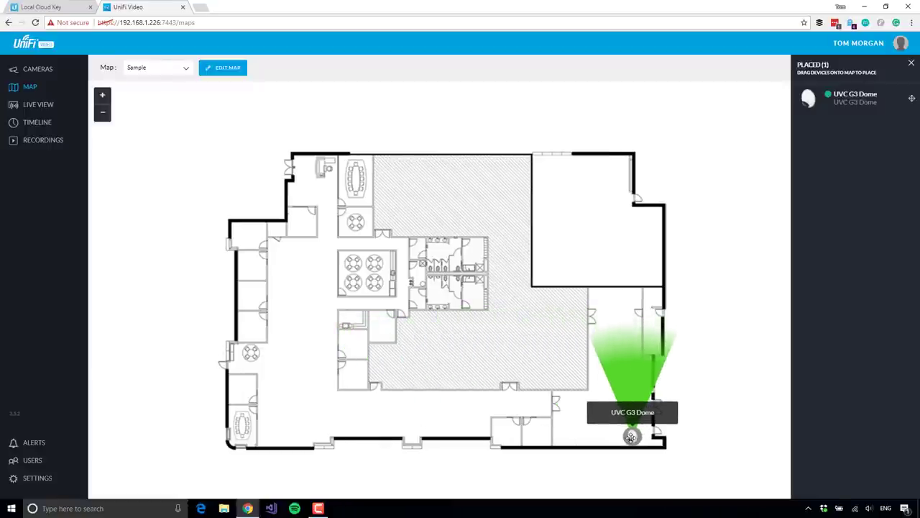
{"action": "left_click", "coordinate": [175, 67]}
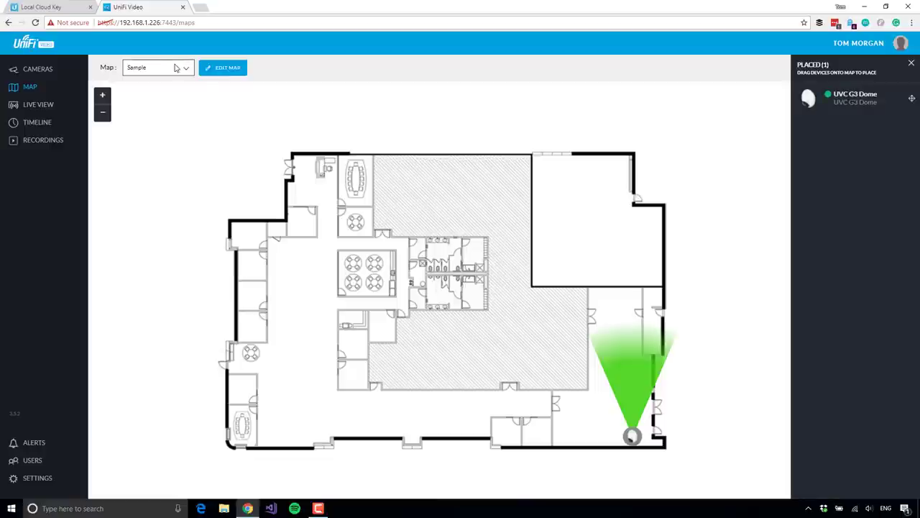
Step: Browse Live View, Timeline and Recordings filtered to UVC G3 Dome, then return to Cameras
{"action": "left_click", "coordinate": [36, 105]}
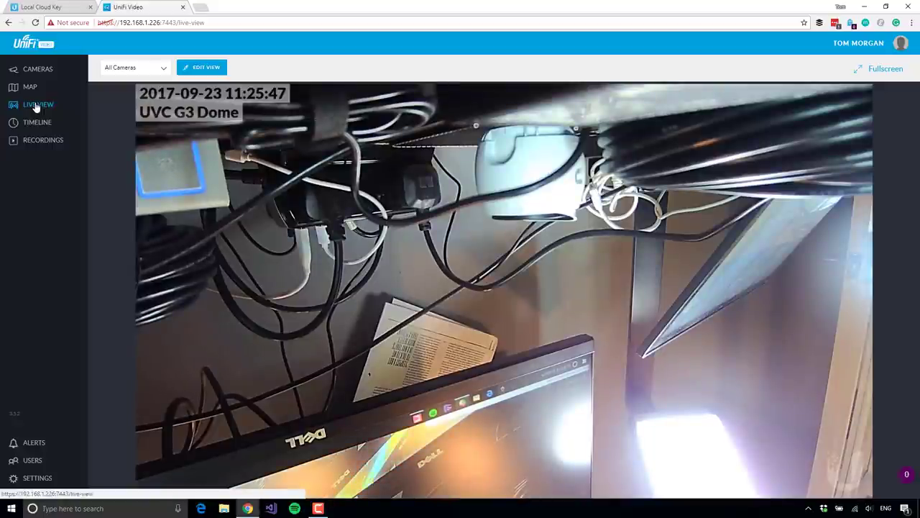
{"action": "left_click", "coordinate": [37, 124]}
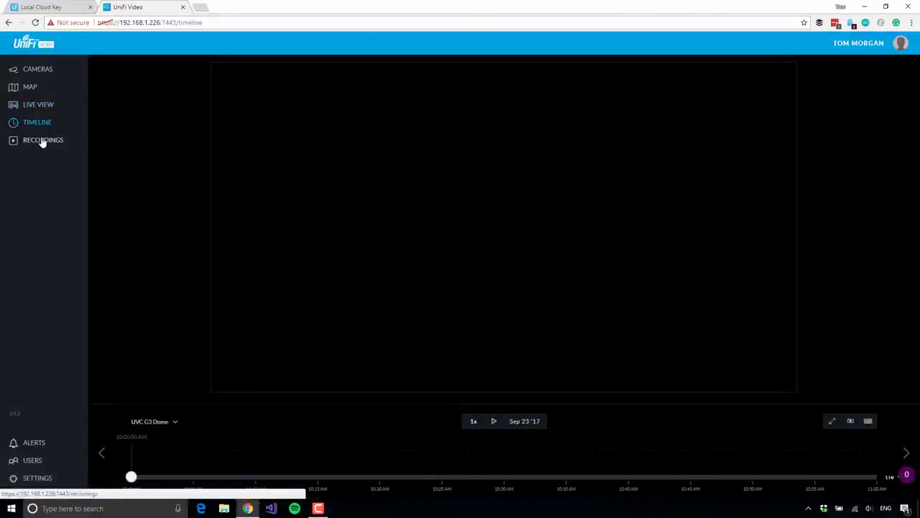
{"action": "left_click", "coordinate": [42, 142]}
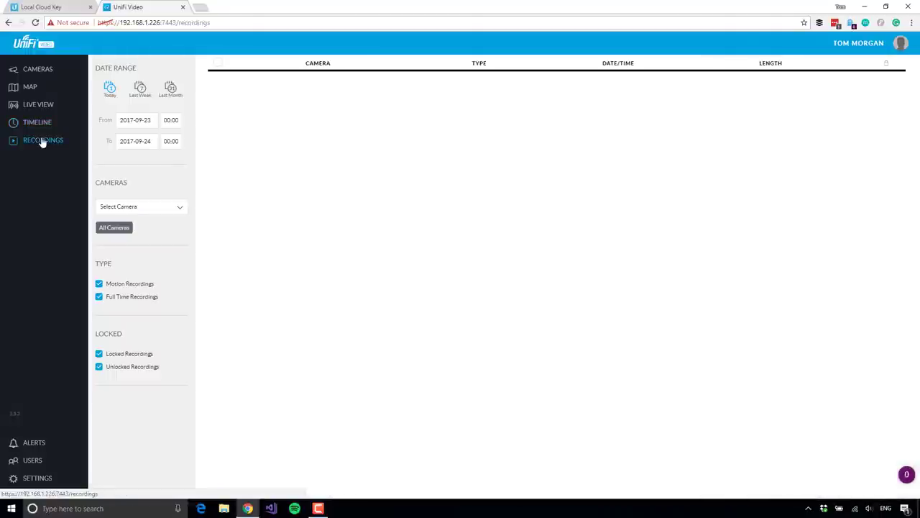
{"action": "left_click", "coordinate": [151, 205]}
{"action": "left_click", "coordinate": [146, 223]}
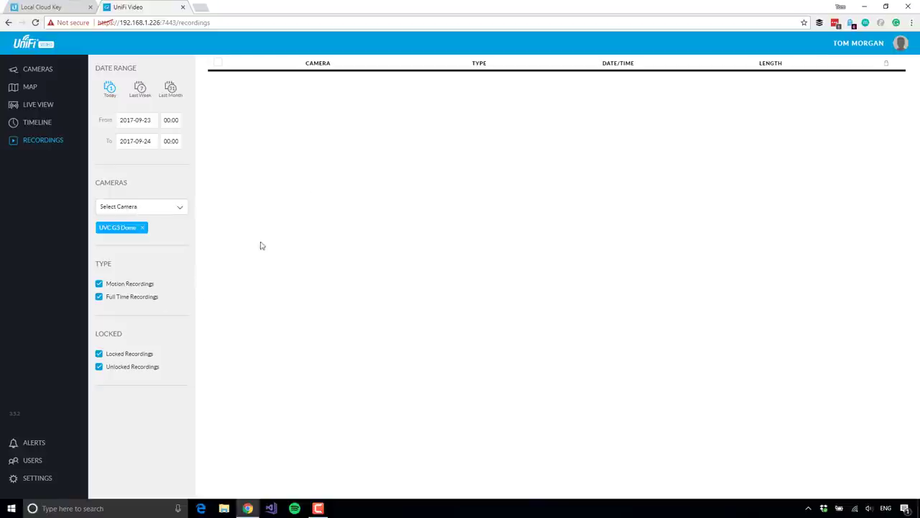
{"action": "left_click", "coordinate": [37, 69]}
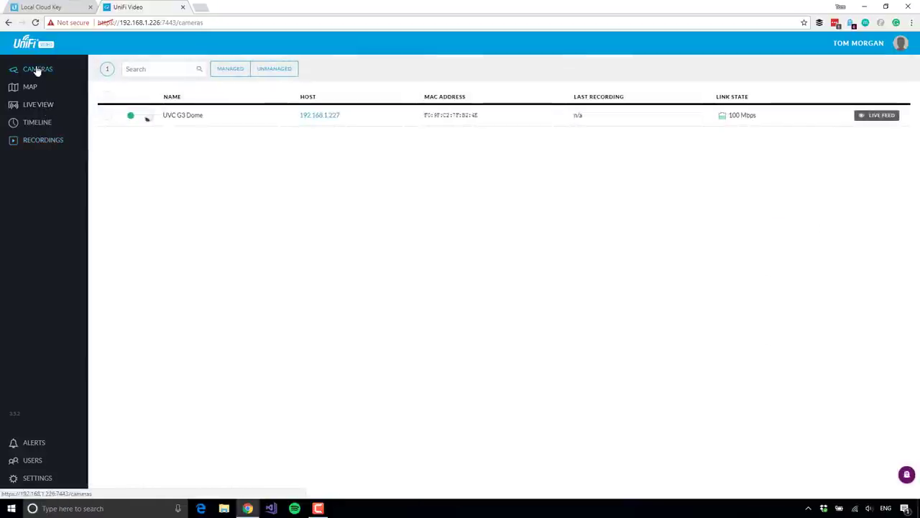
Step: Set the UVC G3 Dome's record mode to Always record, save, and close its details
{"action": "left_click", "coordinate": [222, 116]}
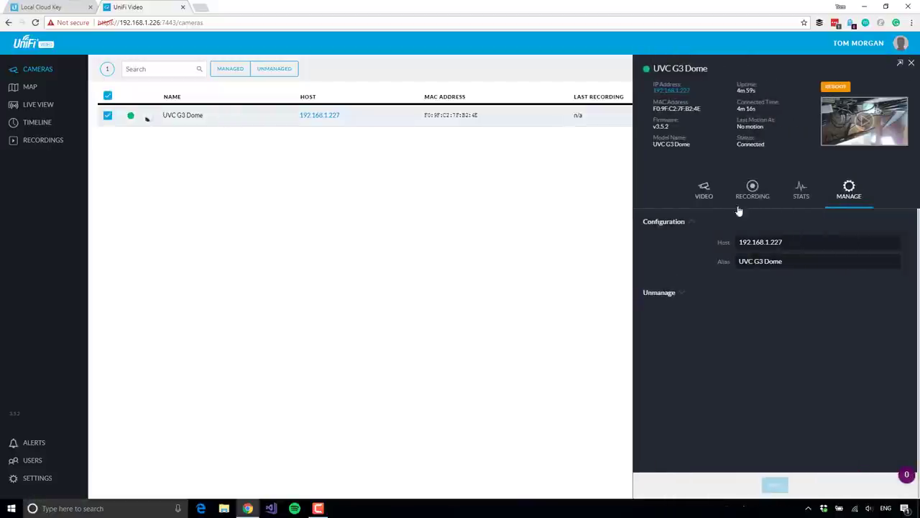
{"action": "left_click", "coordinate": [753, 191]}
{"action": "left_click", "coordinate": [741, 243]}
{"action": "left_click", "coordinate": [760, 253]}
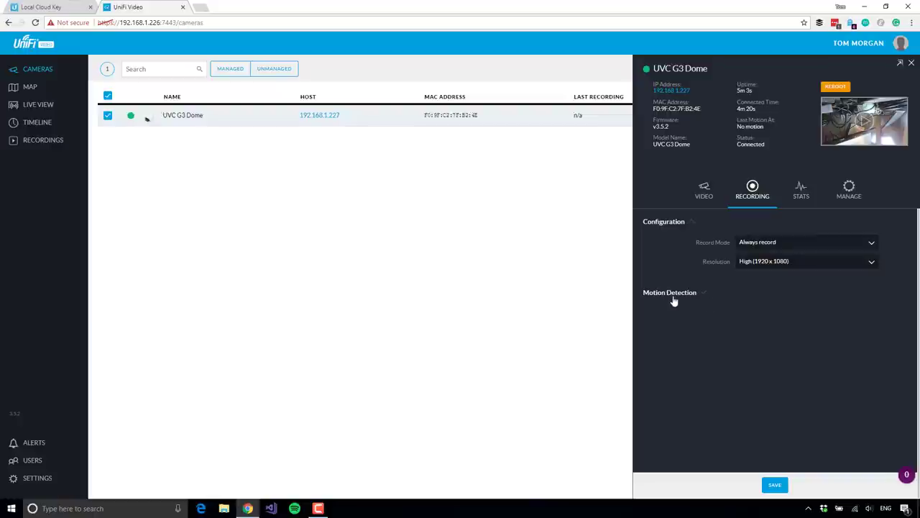
{"action": "left_click", "coordinate": [777, 487]}
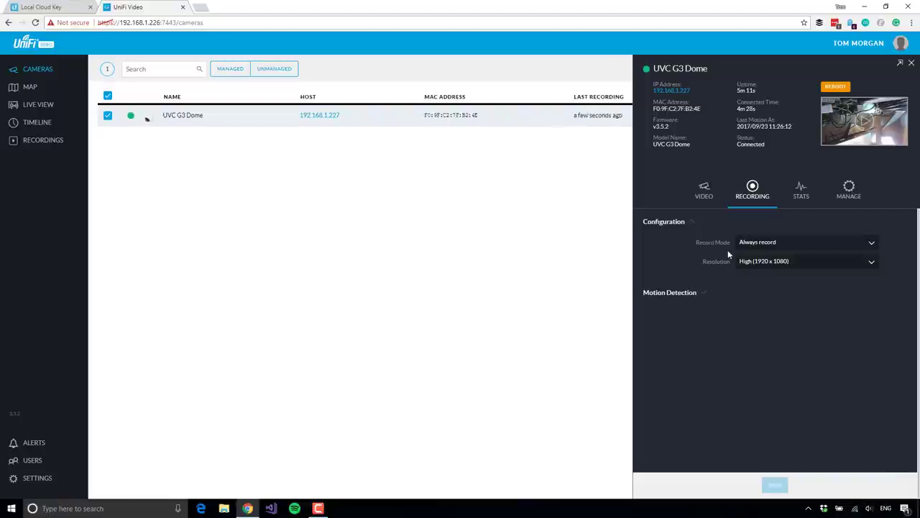
{"action": "left_click", "coordinate": [912, 64]}
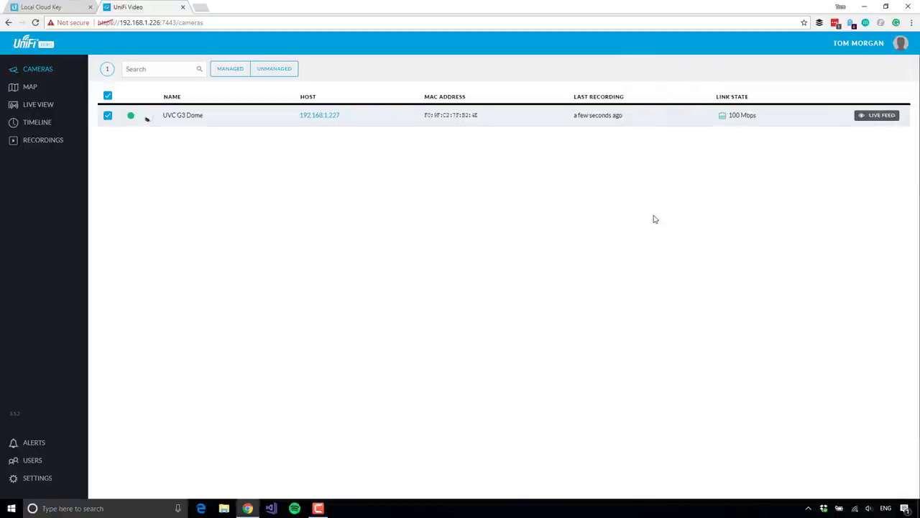
Step: Play and pause the 00:10 motion recording, then delete it and confirm
{"action": "left_click", "coordinate": [36, 123]}
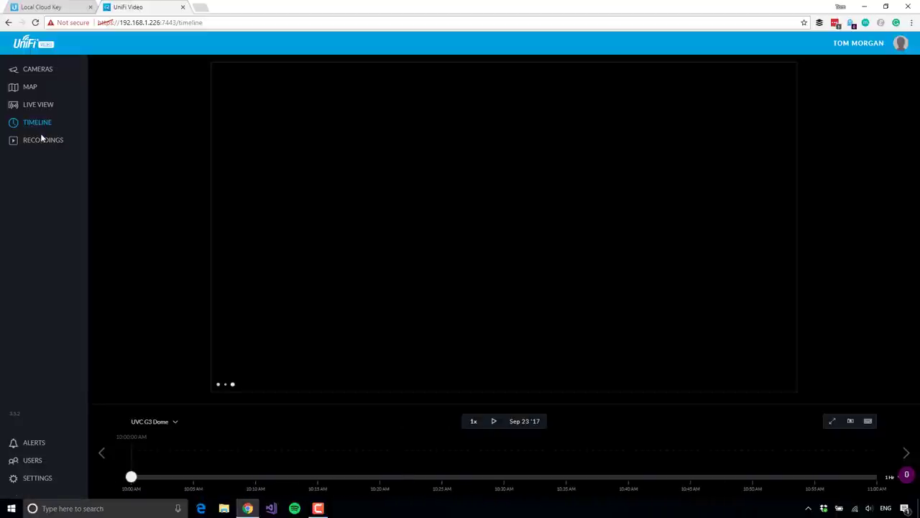
{"action": "left_click", "coordinate": [42, 142]}
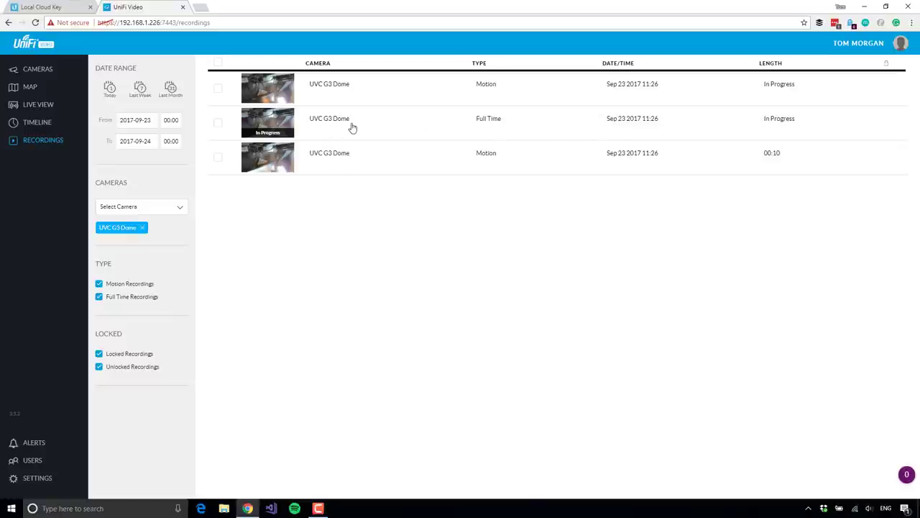
{"action": "left_click", "coordinate": [282, 163]}
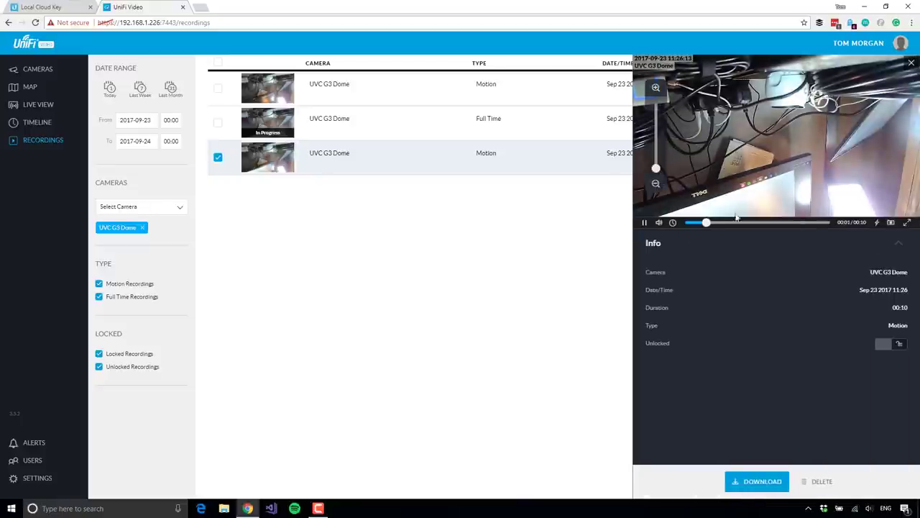
{"action": "left_click", "coordinate": [645, 224]}
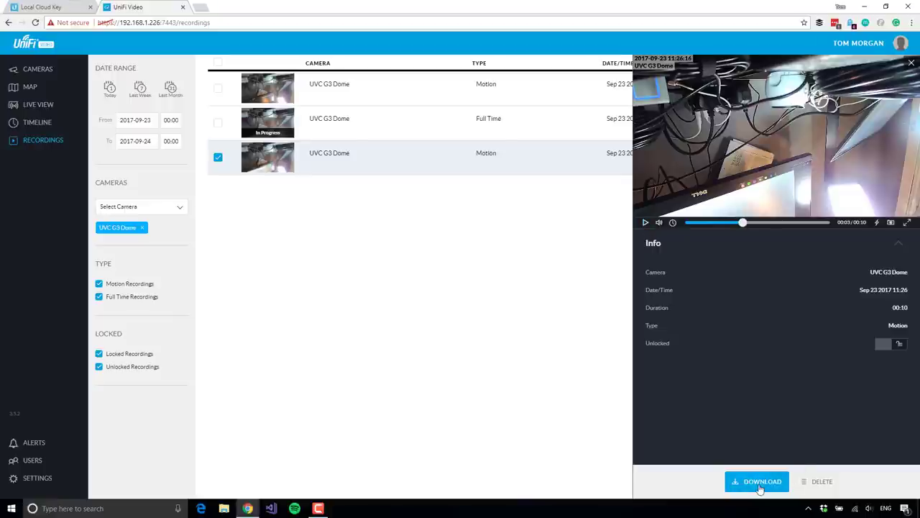
{"action": "left_click", "coordinate": [828, 483]}
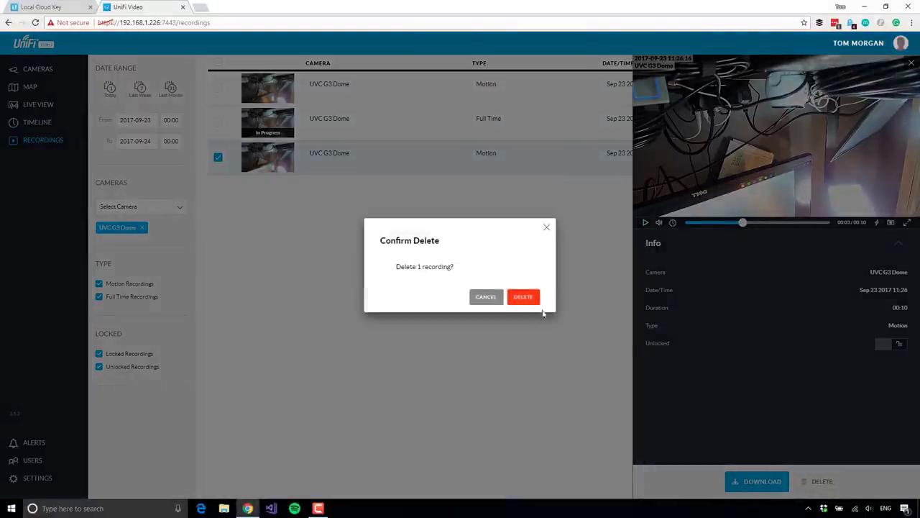
{"action": "left_click", "coordinate": [523, 297]}
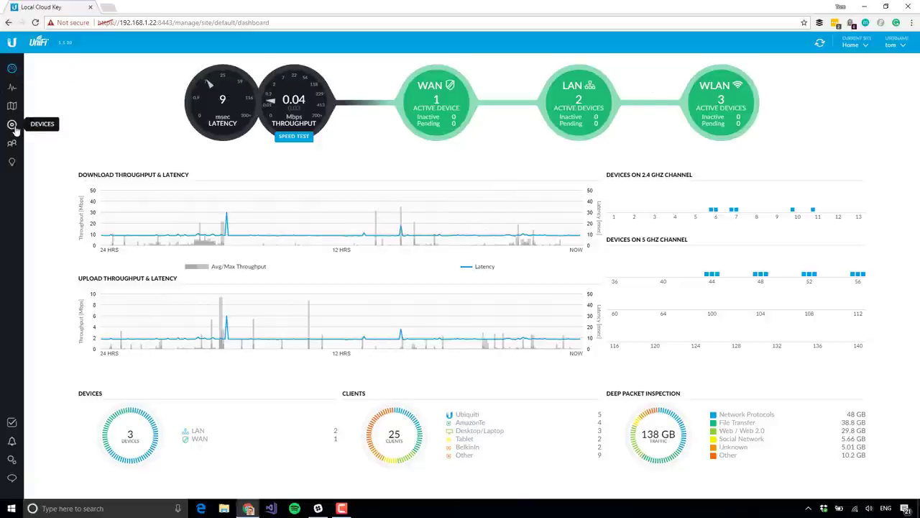
Step: Open the Demo Switch's properties from the Devices list
{"action": "left_click", "coordinate": [12, 125]}
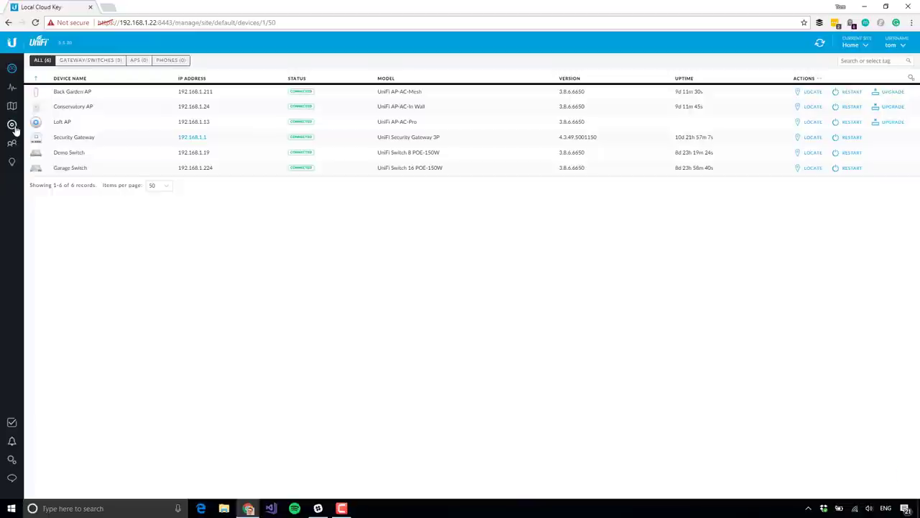
{"action": "left_click", "coordinate": [61, 154]}
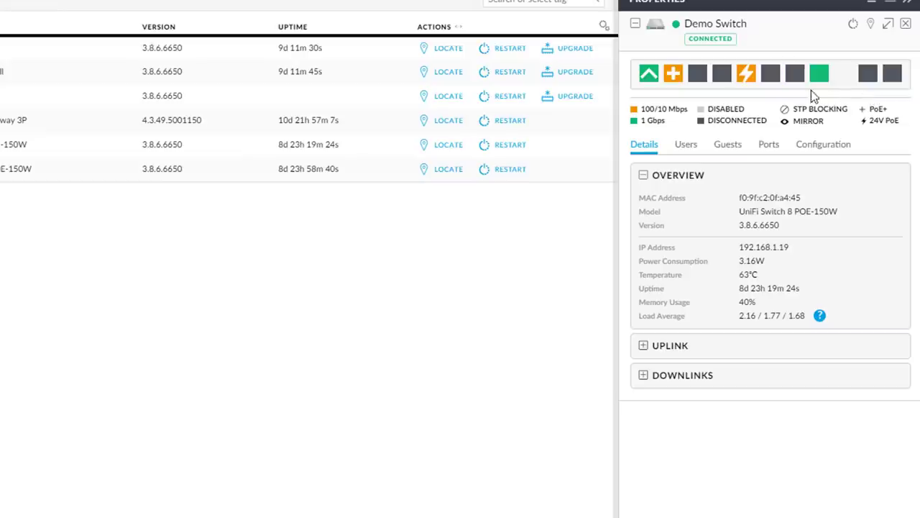
Step: Open the Ports tab listing all of the Demo Switch's ports
{"action": "mouse_move", "coordinate": [839, 110]}
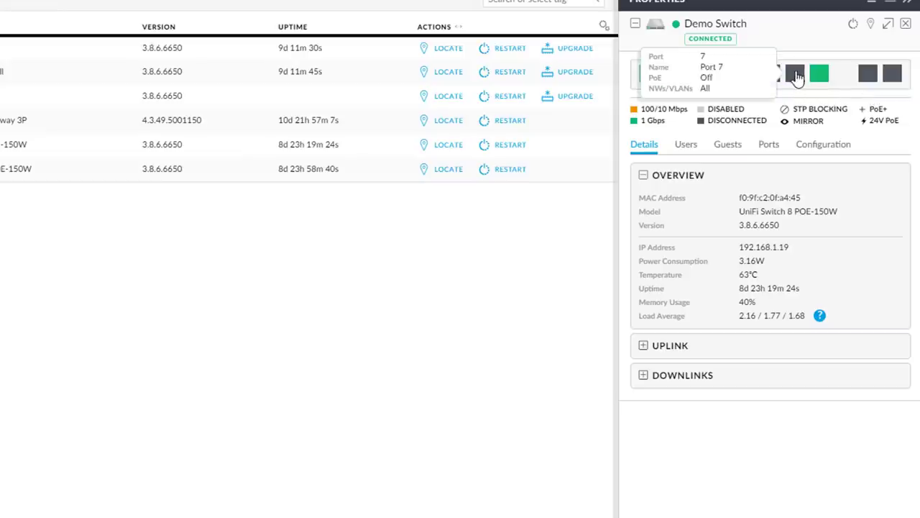
{"action": "left_click", "coordinate": [796, 76]}
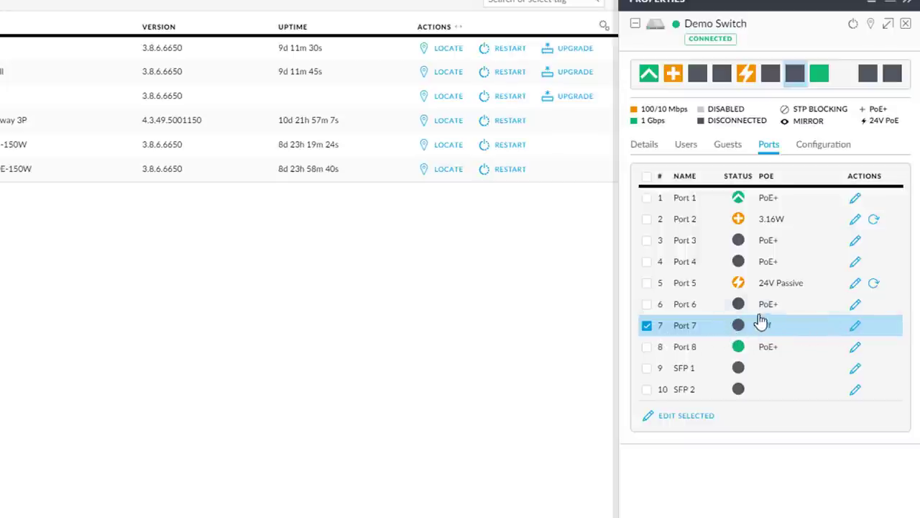
{"action": "mouse_move", "coordinate": [794, 83]}
Step: Edit Port 7 and switch its PoE power to 24V Passive
{"action": "left_click", "coordinate": [858, 331]}
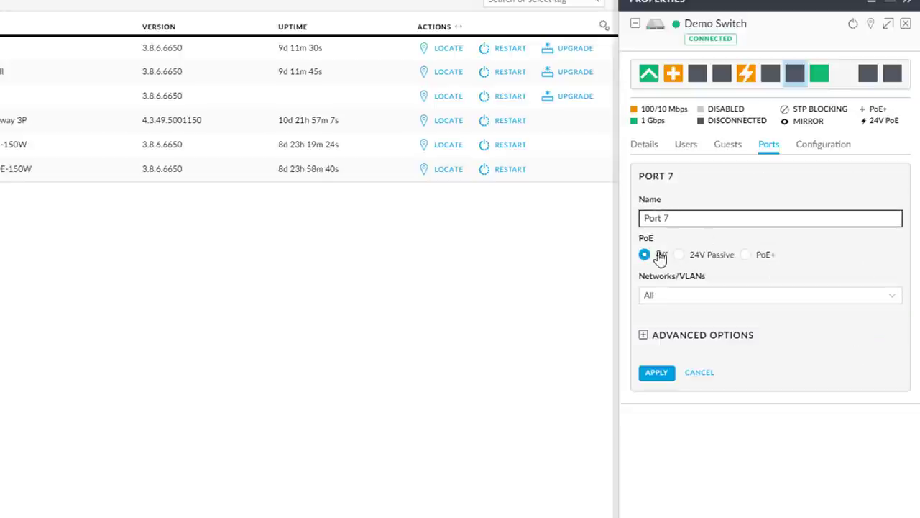
{"action": "left_click", "coordinate": [698, 257]}
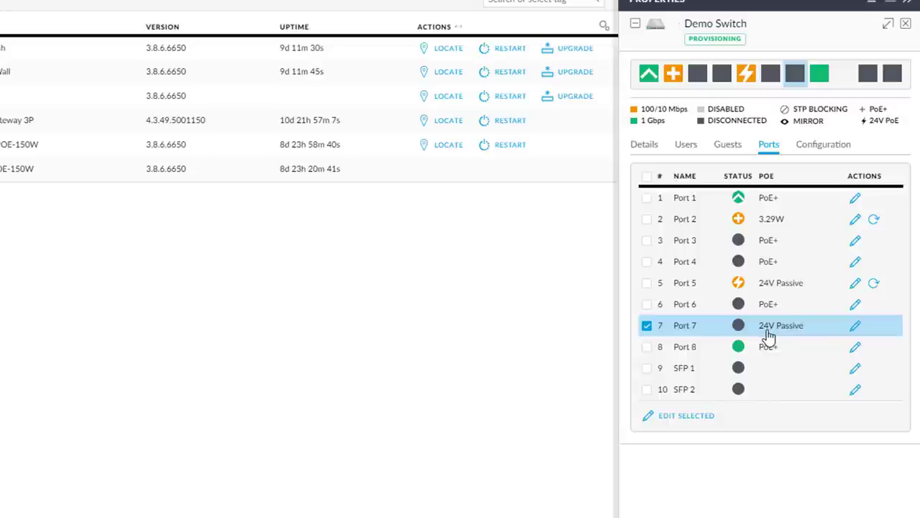
{"action": "left_click", "coordinate": [782, 285]}
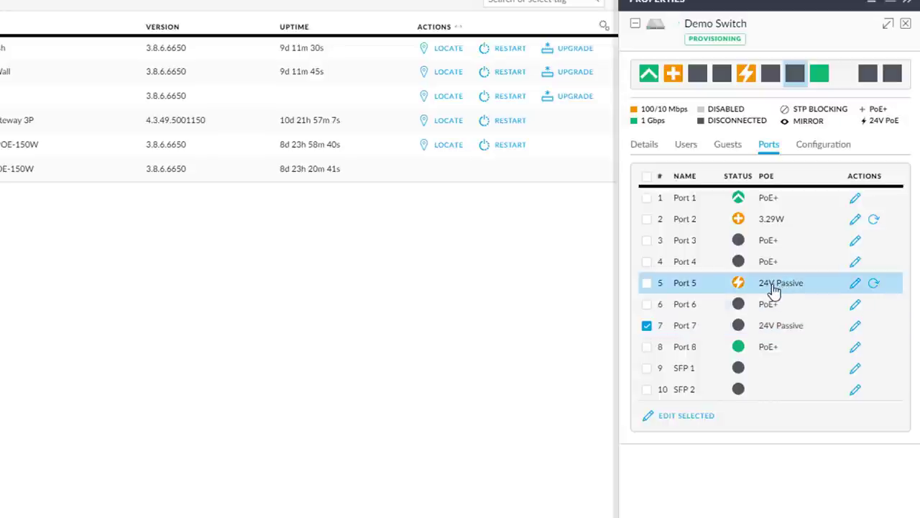
{"action": "mouse_move", "coordinate": [738, 288]}
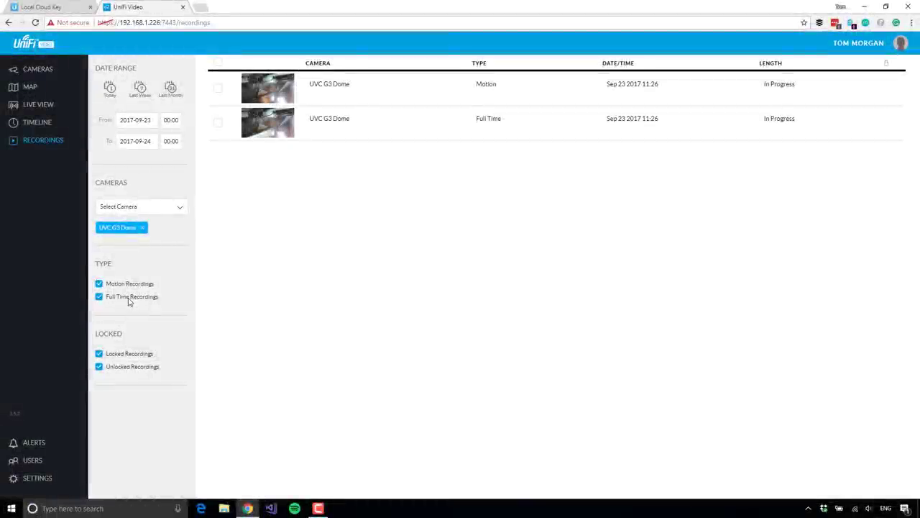
Step: Return to the Cameras list showing the unmanaged UVC G3 at 192.168.1.228 beside the UVC G3 Dome
{"action": "left_click", "coordinate": [36, 69]}
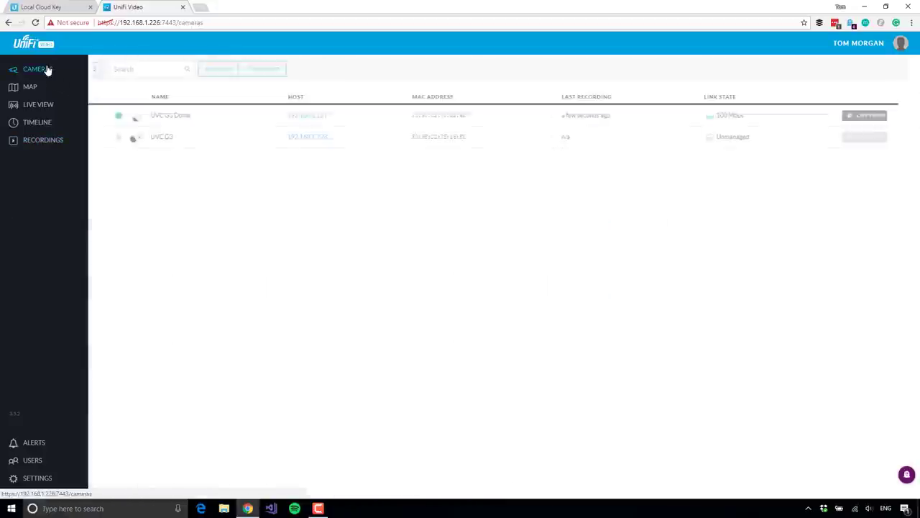
Step: Manage the UVC G3 with the camera's username and password, decline LastPass saving, and close its details panel
{"action": "left_click", "coordinate": [190, 143]}
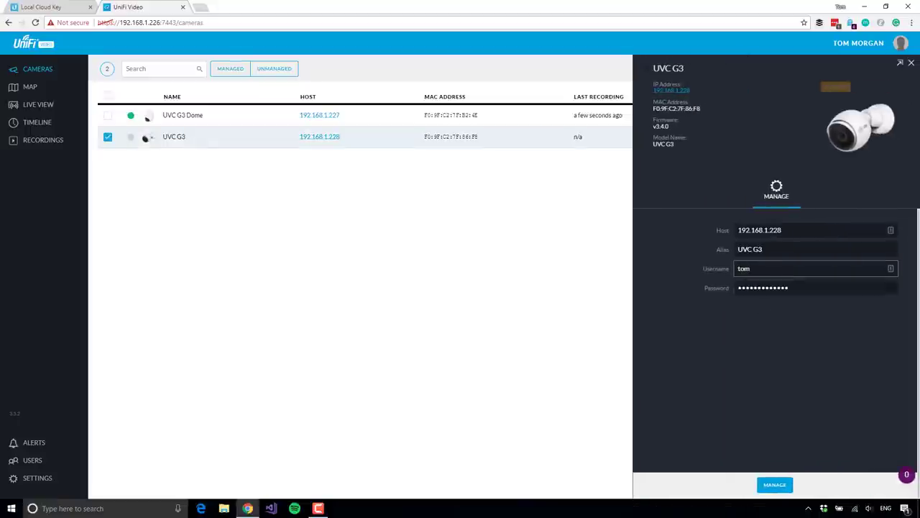
{"action": "type", "text": "ub"}
{"action": "key", "text": "Tab"}
{"action": "type", "text": "ubnt"}
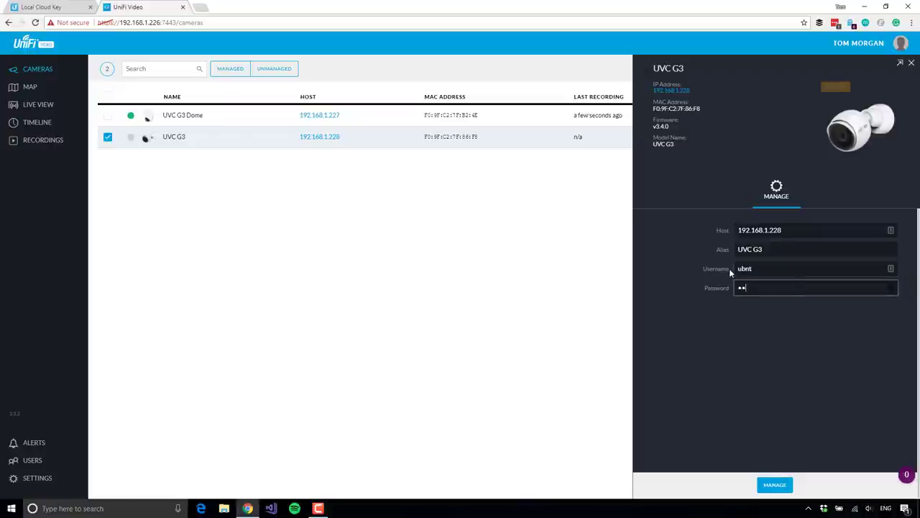
{"action": "left_click", "coordinate": [766, 484]}
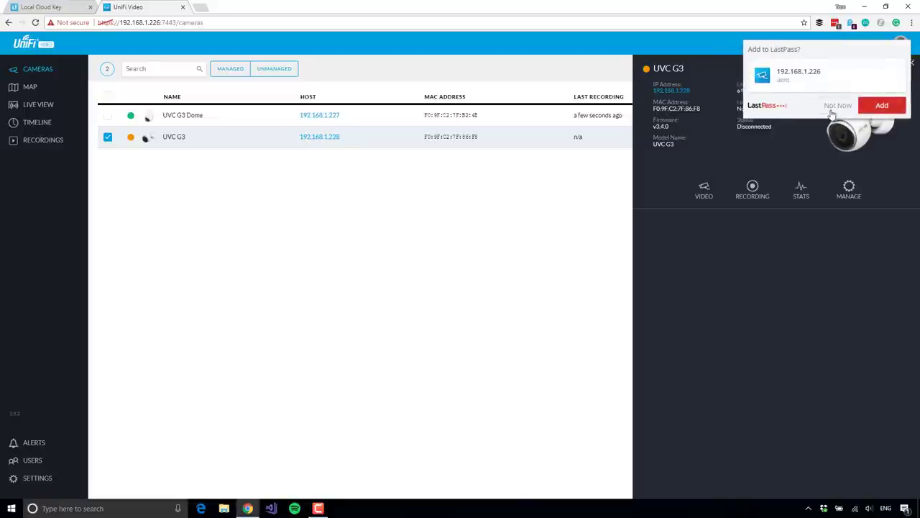
{"action": "left_click", "coordinate": [838, 106]}
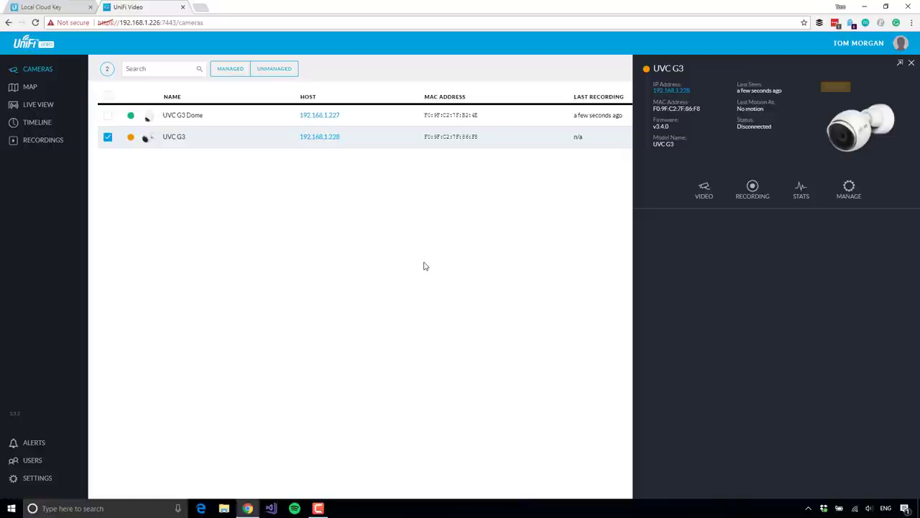
{"action": "left_click", "coordinate": [911, 65]}
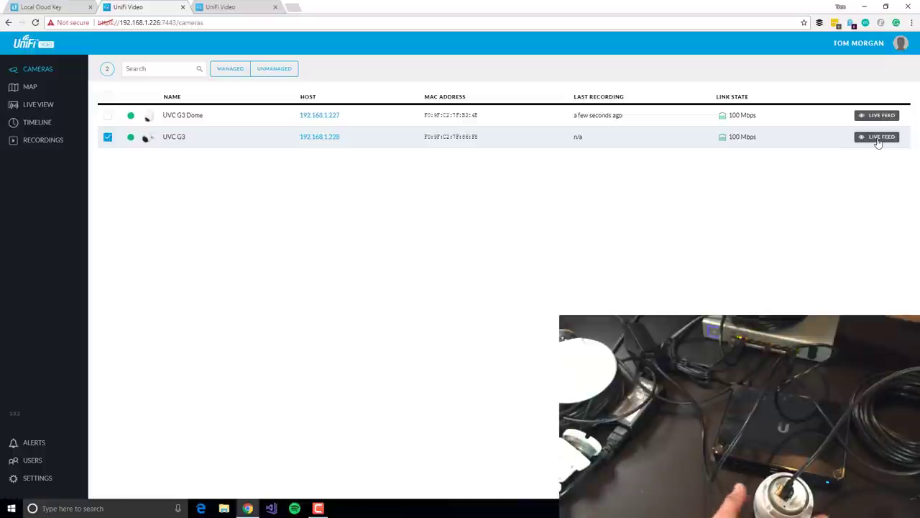
Step: Open the UVC G3 row's live feed window streaming the desk scene
{"action": "left_click", "coordinate": [878, 137]}
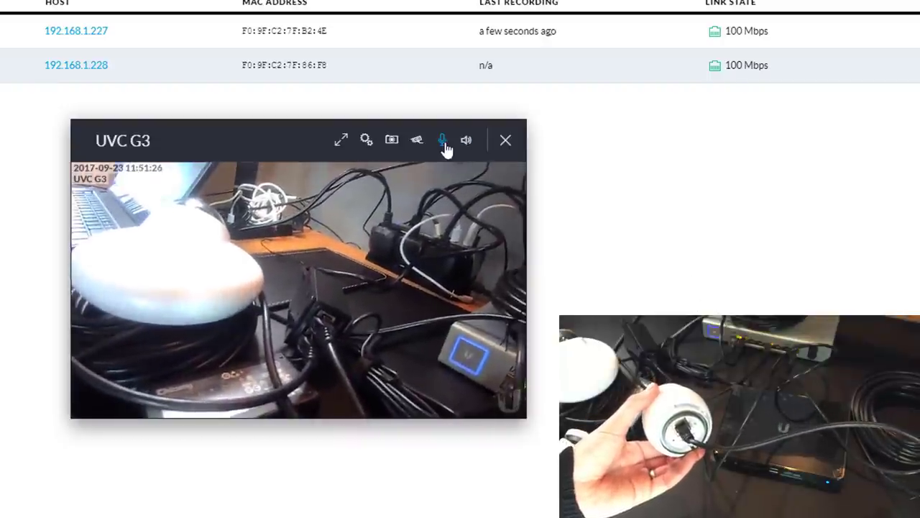
Step: Enable audio on the UVC G3 live feed and look at the microphone volume settings
{"action": "left_click", "coordinate": [466, 142]}
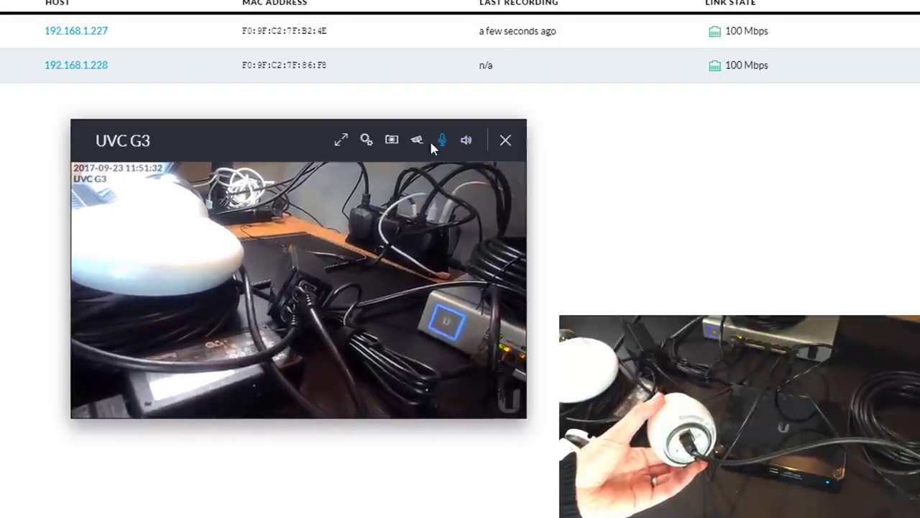
{"action": "left_click", "coordinate": [418, 144]}
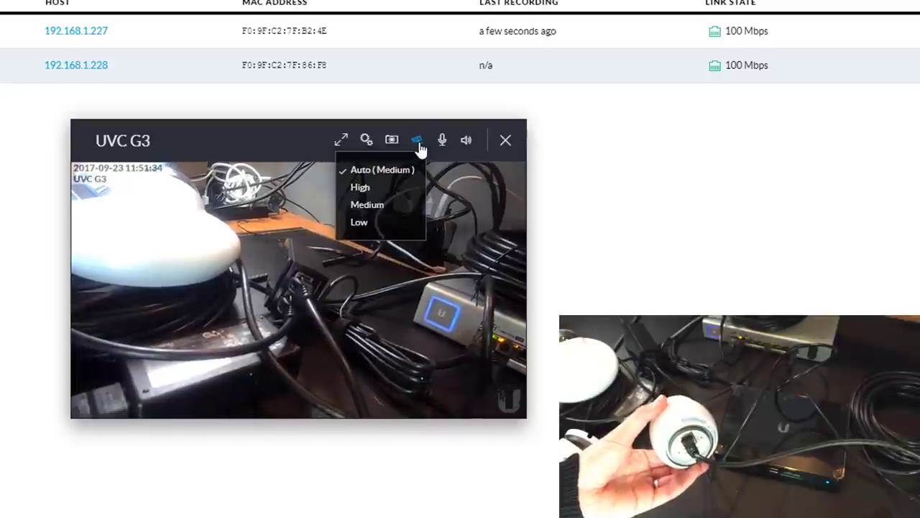
{"action": "left_click", "coordinate": [443, 141]}
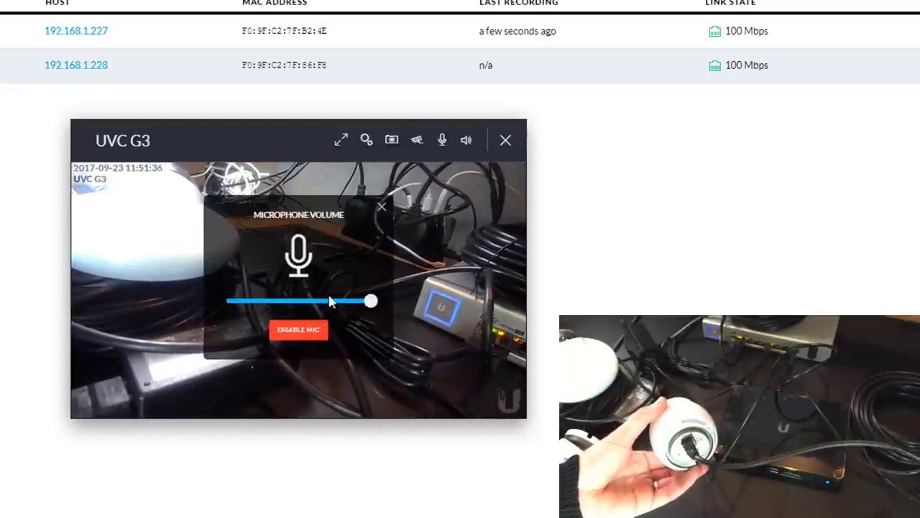
{"action": "left_click", "coordinate": [382, 208]}
Step: Set the feed's stream quality to High, then back to Auto
{"action": "left_click", "coordinate": [422, 143]}
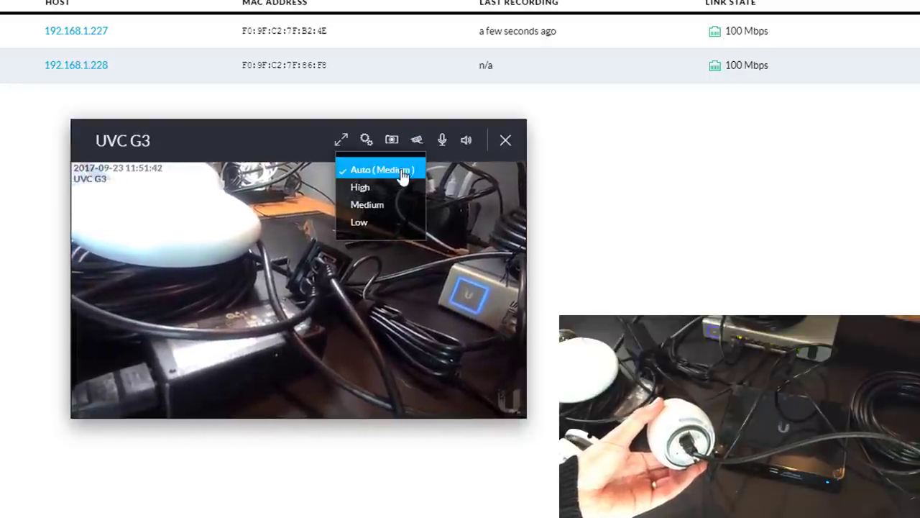
{"action": "left_click", "coordinate": [423, 188]}
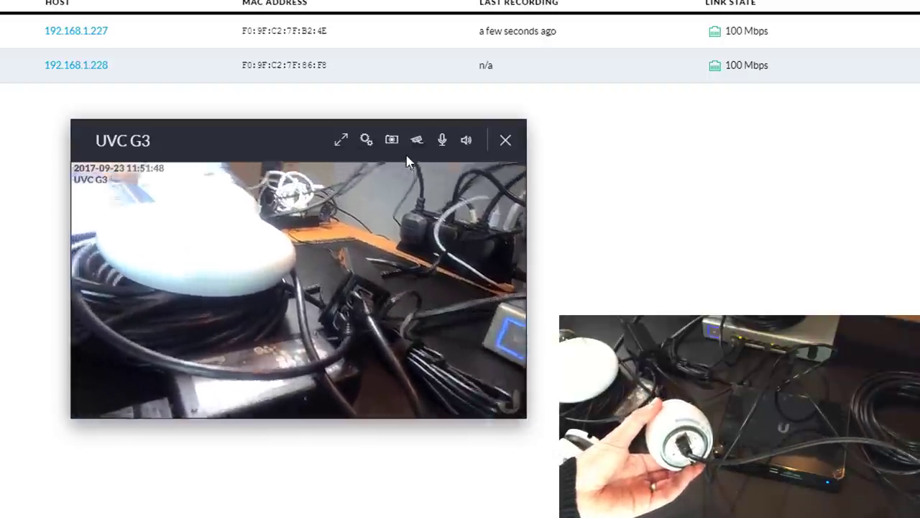
{"action": "left_click", "coordinate": [416, 140]}
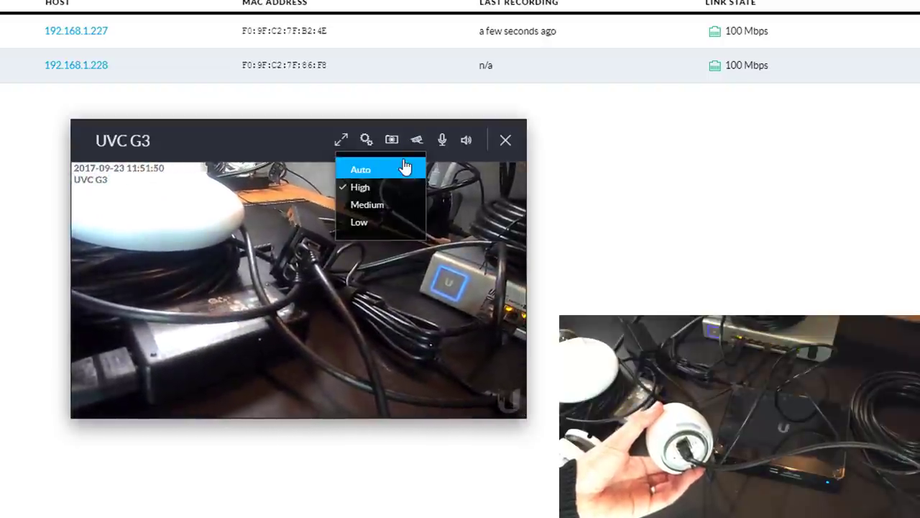
{"action": "left_click", "coordinate": [404, 170]}
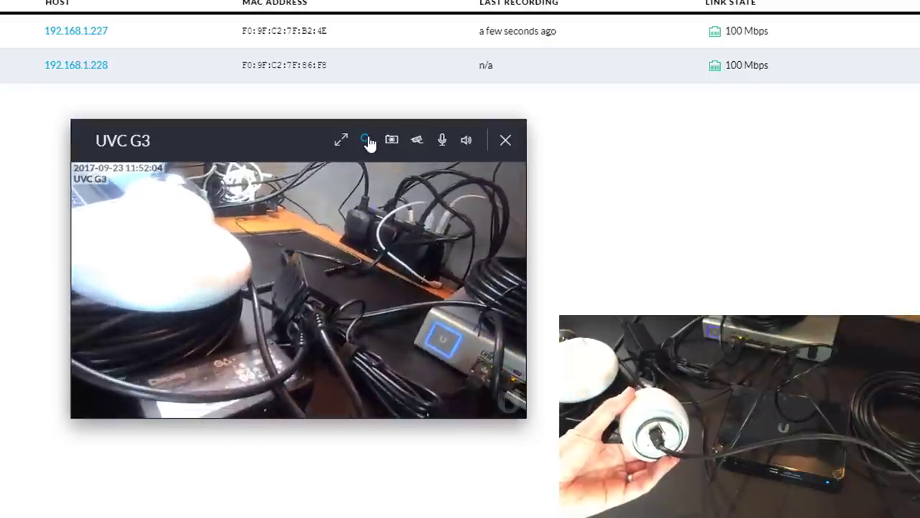
Step: Show the UVC G3 image settings: Brightness, Contrast, Hue, Saturation, WDR, Infrared, Distortion Correction
{"action": "left_click", "coordinate": [366, 140]}
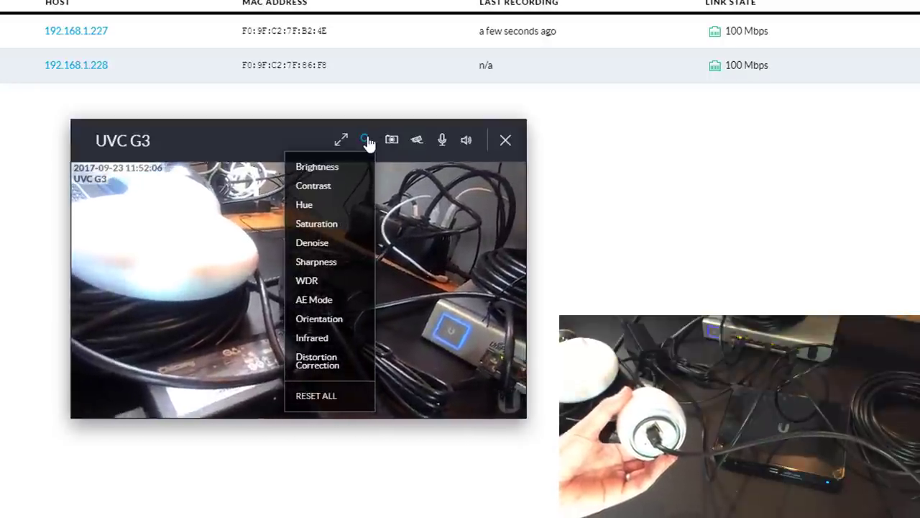